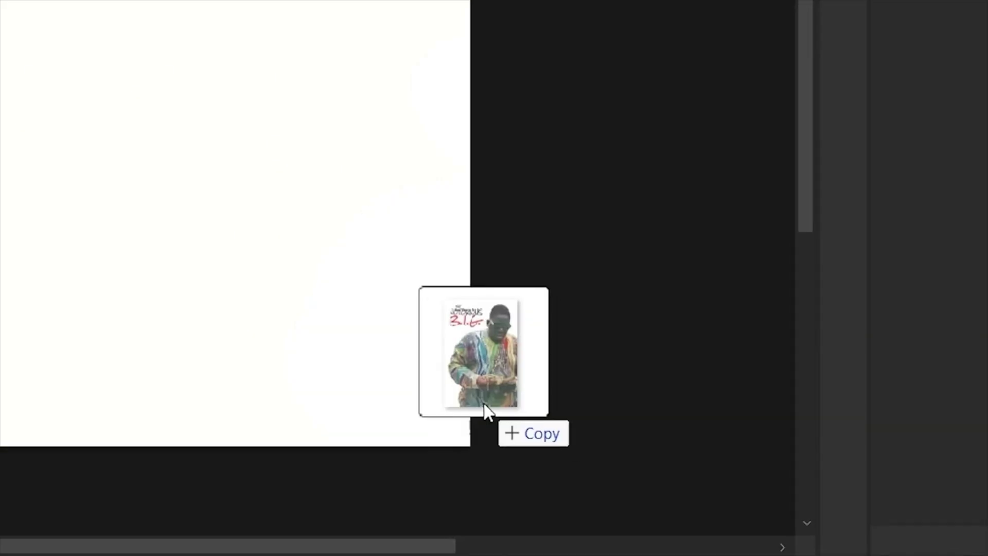
Drag the Notorious B.I.G. photo into BIGGIE POSTER.psd as the BIGGIE layer.
{"action": "left_click_drag", "start_coordinate": [485, 410], "coordinate": [485, 261]}
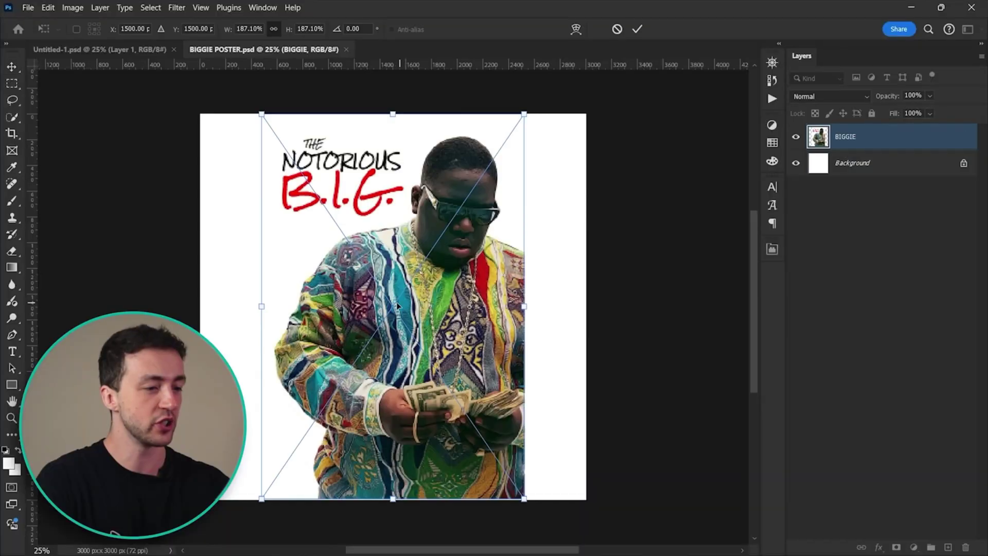
Generative-fill the empty strip beside Biggie and draw a tall rectangle down the left edge.
{"action": "left_click_drag", "start_coordinate": [441, 171], "coordinate": [526, 539]}
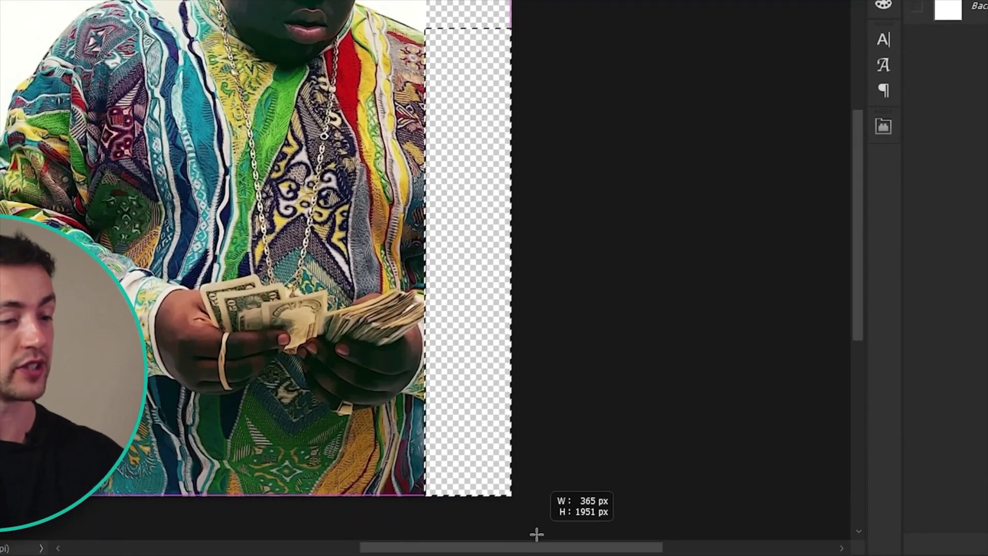
{"action": "left_click", "coordinate": [775, 522]}
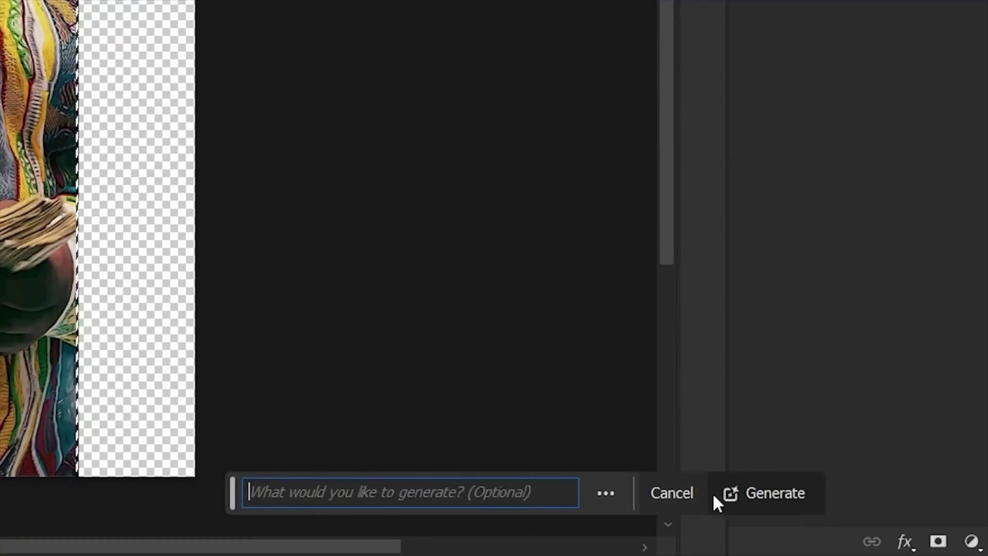
{"action": "left_click", "coordinate": [741, 492]}
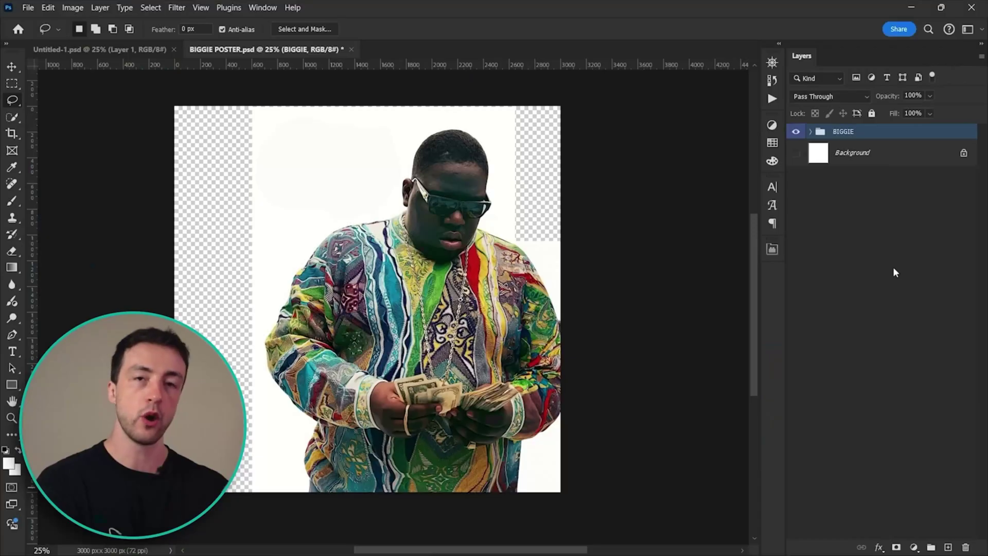
{"action": "mouse_move", "coordinate": [222, 117]}
{"action": "left_mouse_down"}
{"action": "mouse_move", "coordinate": [348, 529]}
{"action": "mouse_move", "coordinate": [364, 513]}
{"action": "mouse_move", "coordinate": [373, 520]}
{"action": "left_mouse_up"}
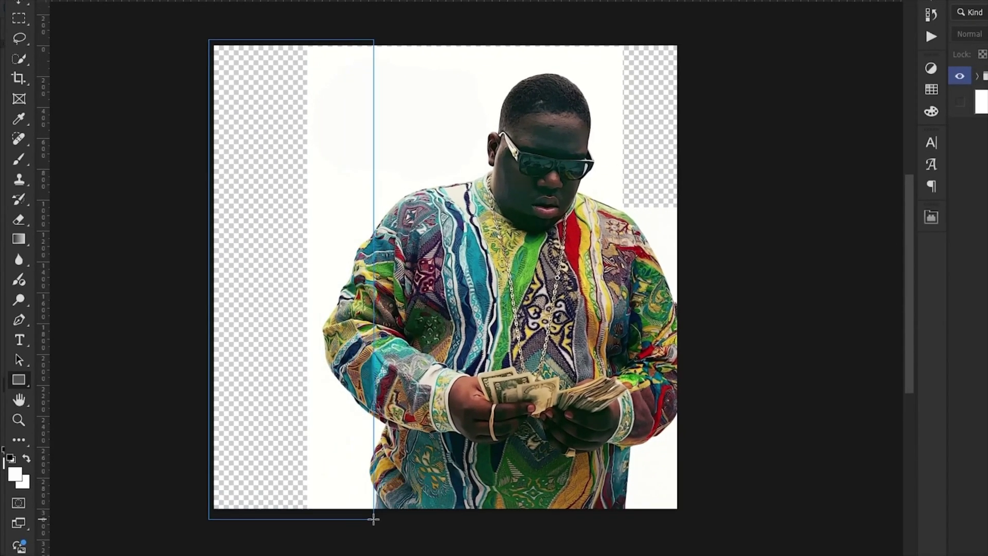
{"action": "left_click", "coordinate": [750, 326]}
Give the left panel rectangle a dark navy fill, hex 0a1024.
{"action": "left_click_drag", "start_coordinate": [553, 274], "coordinate": [551, 256]}
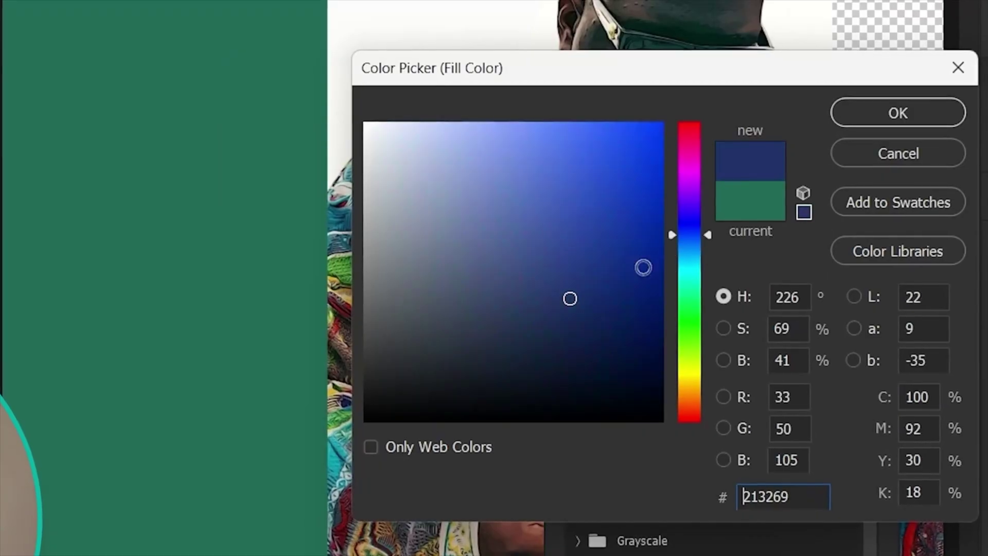
{"action": "left_click", "coordinate": [553, 308]}
{"action": "type", "text": "0a1024"}
{"action": "left_click", "coordinate": [899, 112]}
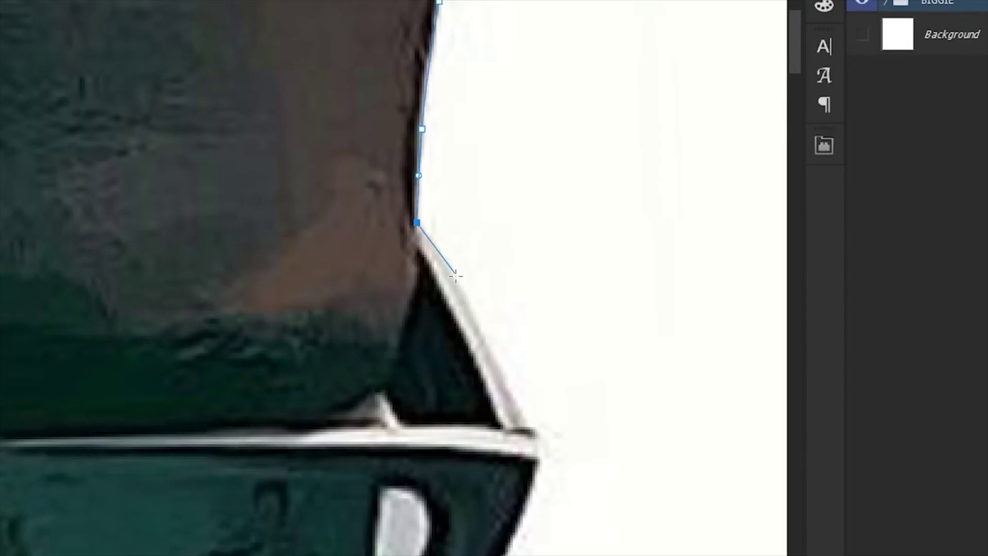
Complete Biggie's outline to the shoulder, show Rectangle 1 and stack the BIGGIE group above it.
{"action": "left_click", "coordinate": [530, 430]}
{"action": "scroll", "coordinate": [515, 309], "scroll_direction": "down", "scroll_amount": 4}
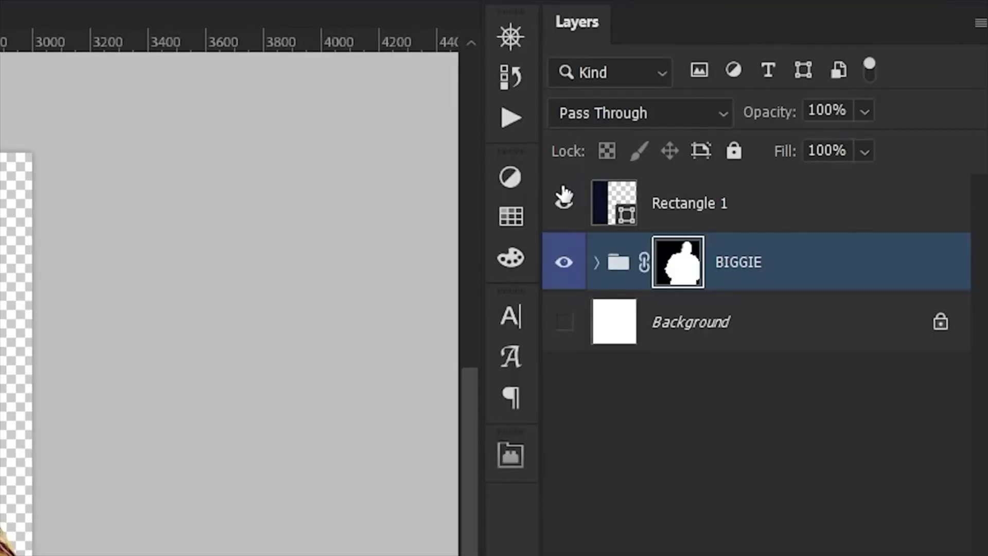
{"action": "left_click", "coordinate": [796, 136]}
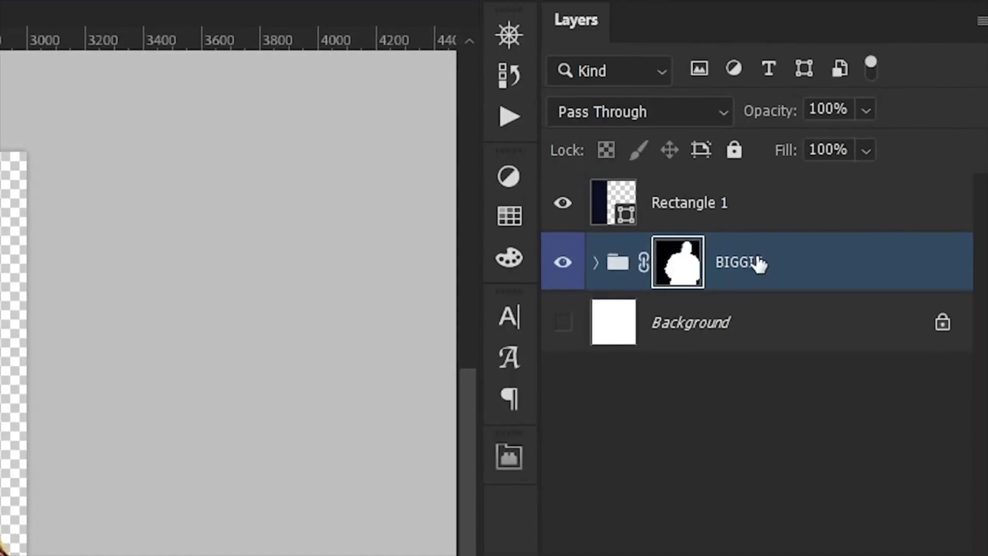
{"action": "left_click_drag", "start_coordinate": [881, 163], "coordinate": [873, 133]}
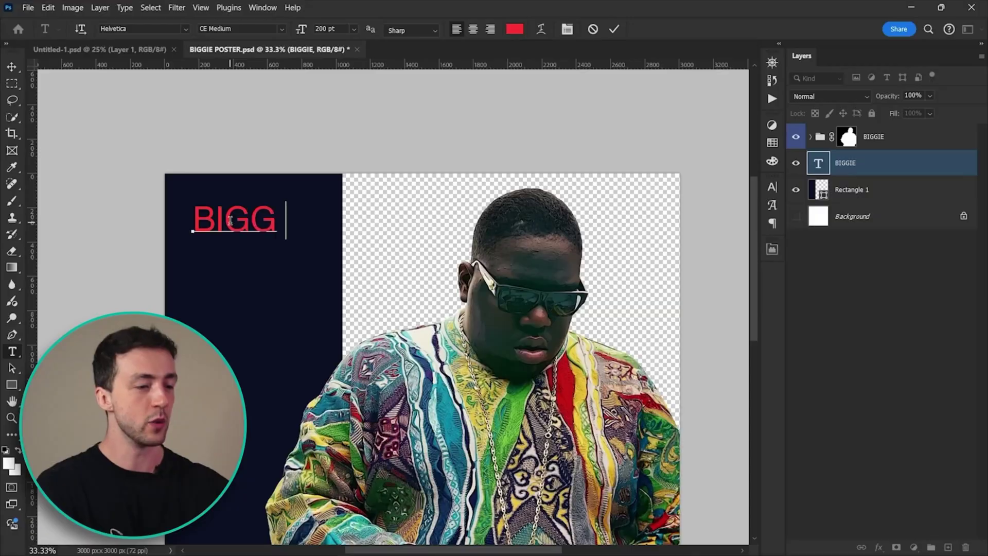
Finish typing the BIGGIE title, try bolder fonts and lighten its colour.
{"action": "type", "text": "IE"}
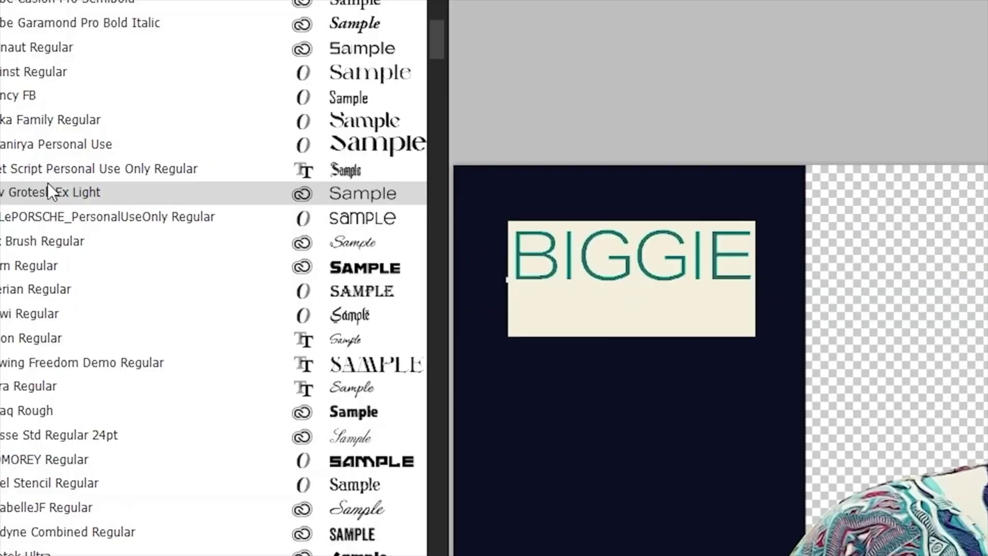
{"action": "key", "text": "Down"}
{"action": "key", "text": "Down"}
{"action": "key", "text": "Down"}
{"action": "key", "text": "Down"}
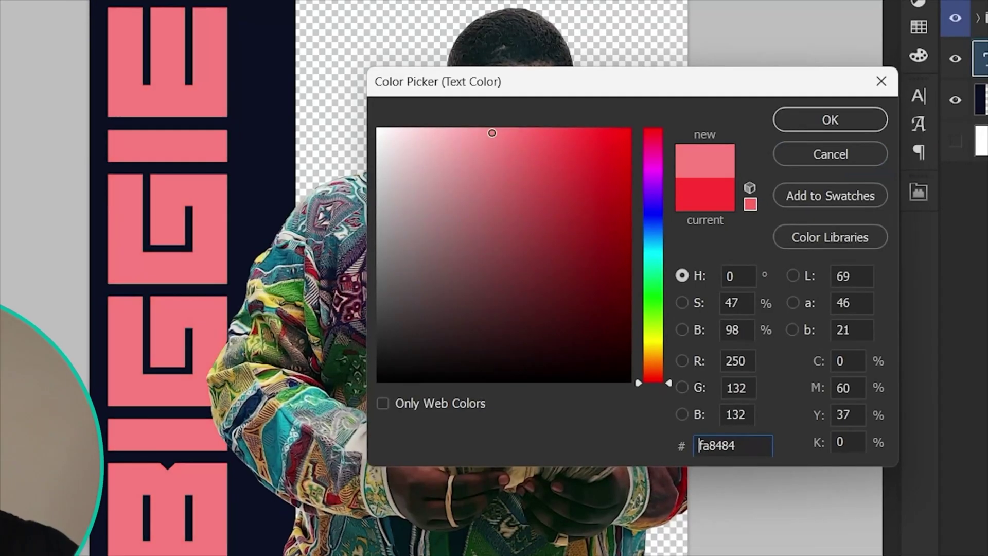
{"action": "left_click_drag", "start_coordinate": [491, 133], "coordinate": [408, 123]}
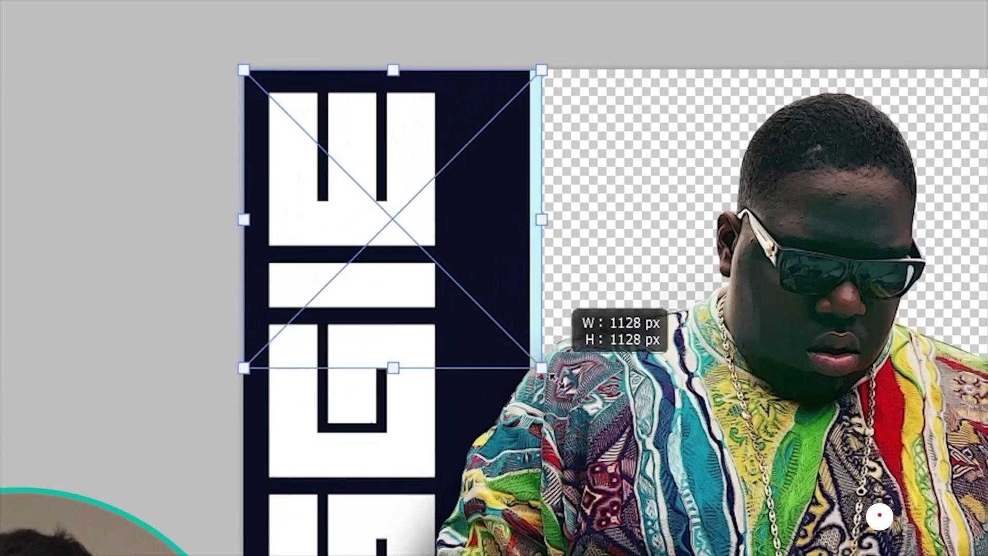
Scale the cloudy sky to fill the canvas behind Biggie, then look up a halftone example.
{"action": "left_click_drag", "start_coordinate": [536, 364], "coordinate": [730, 494]}
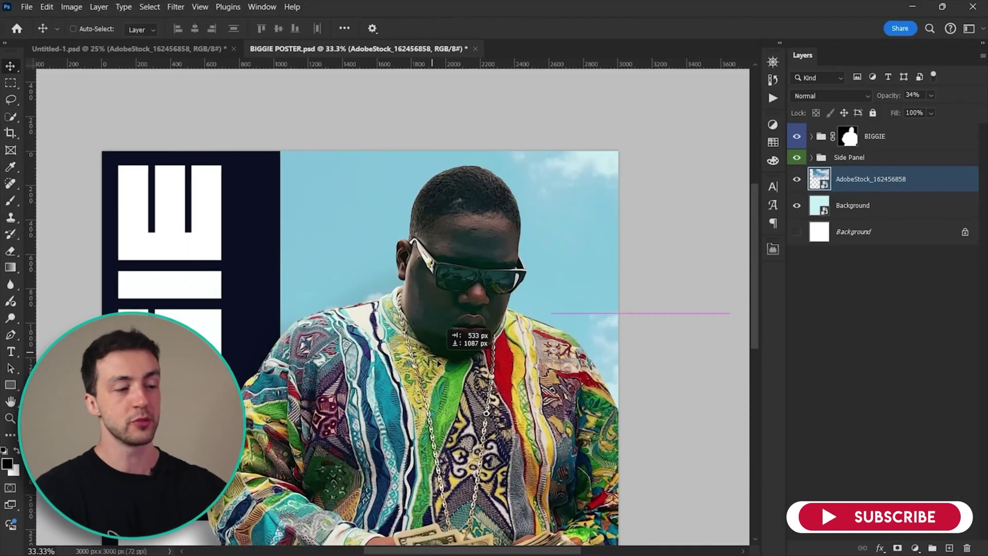
{"action": "left_click_drag", "start_coordinate": [439, 365], "coordinate": [374, 273]}
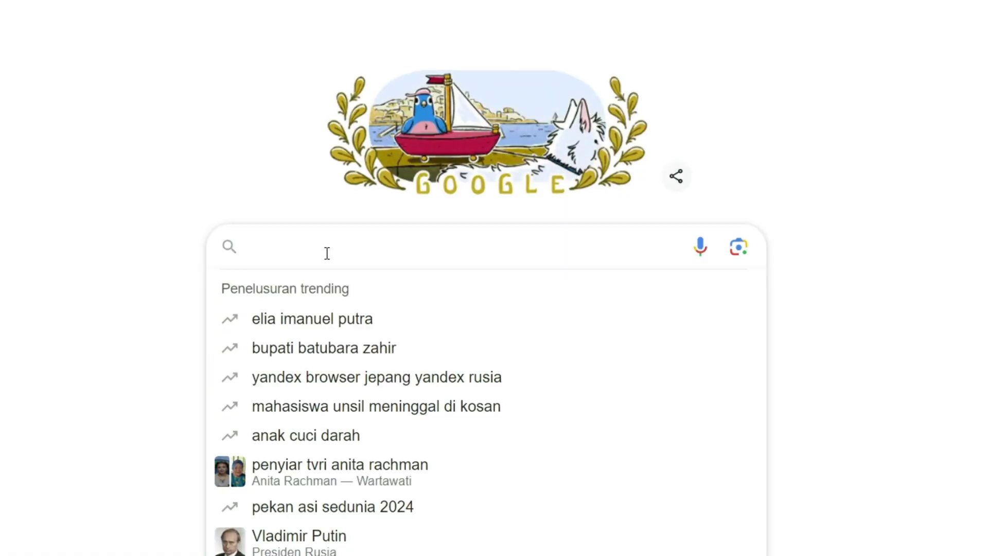
{"action": "type", "text": "halftone"}
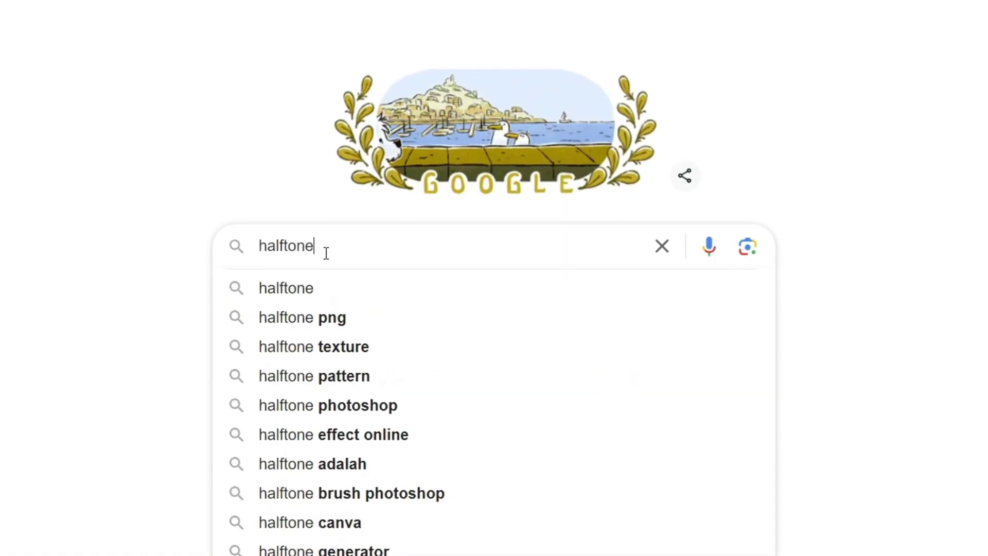
{"action": "key", "text": "Return"}
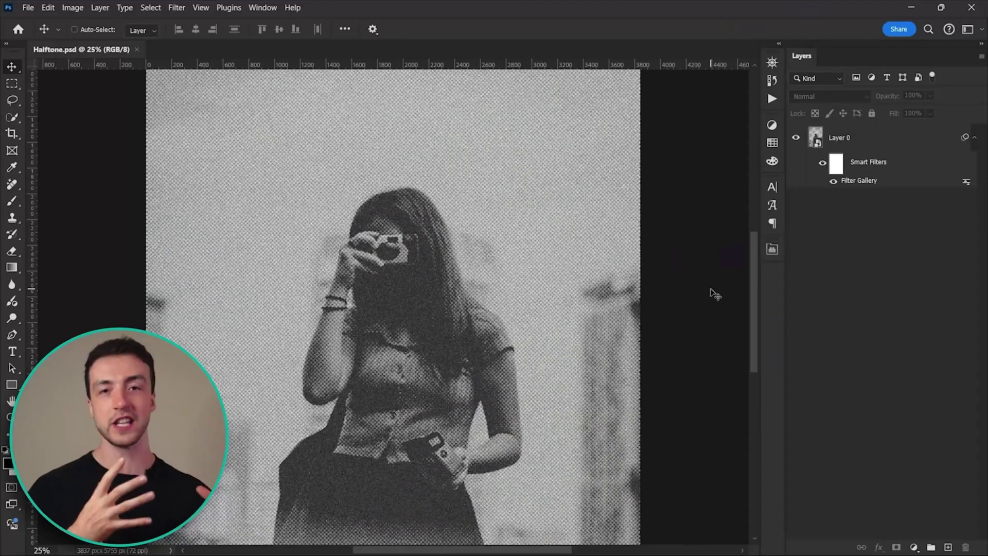
{"action": "key", "text": "ctrl+plus"}
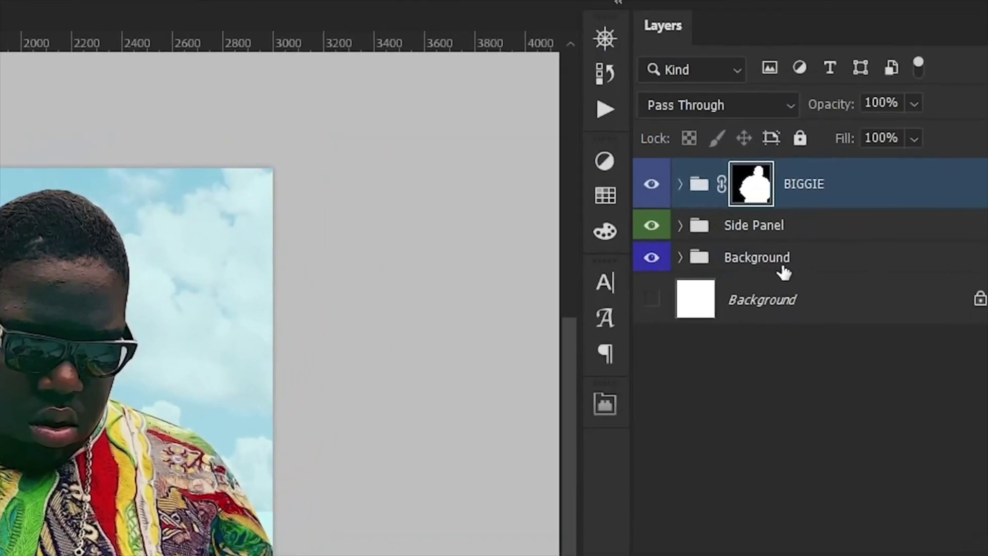
Duplicate the three poster groups and convert the copies into the ALBUM COVER MERGE smart object.
{"action": "left_click", "coordinate": [887, 176], "text": "shift"}
{"action": "right_click", "coordinate": [894, 177]}
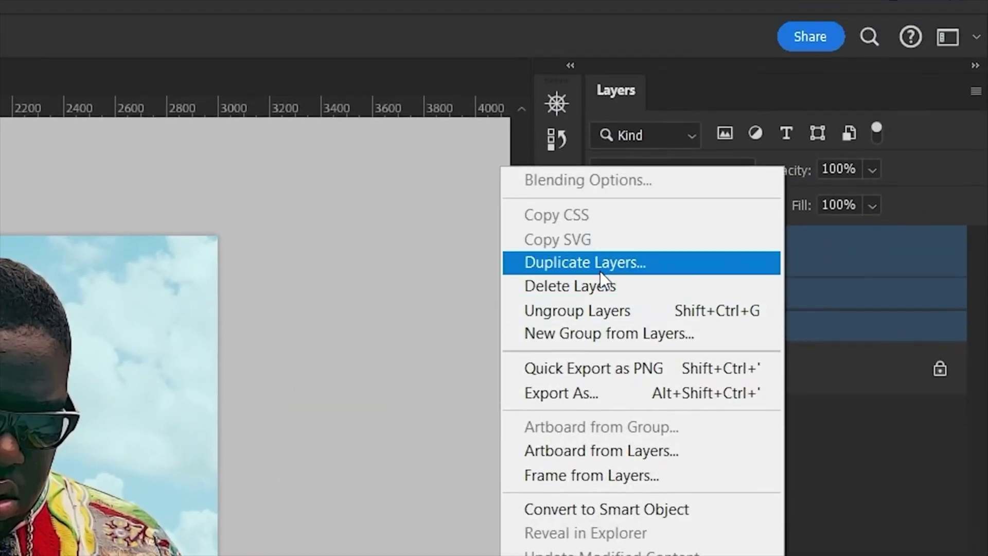
{"action": "left_click", "coordinate": [602, 232]}
{"action": "key", "text": "Return"}
{"action": "right_click", "coordinate": [776, 221]}
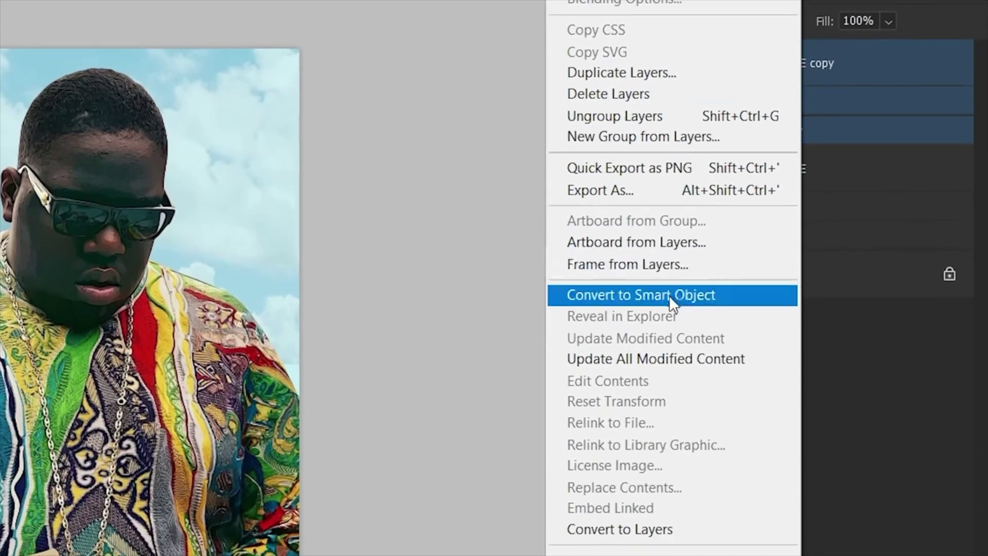
{"action": "left_click", "coordinate": [803, 265]}
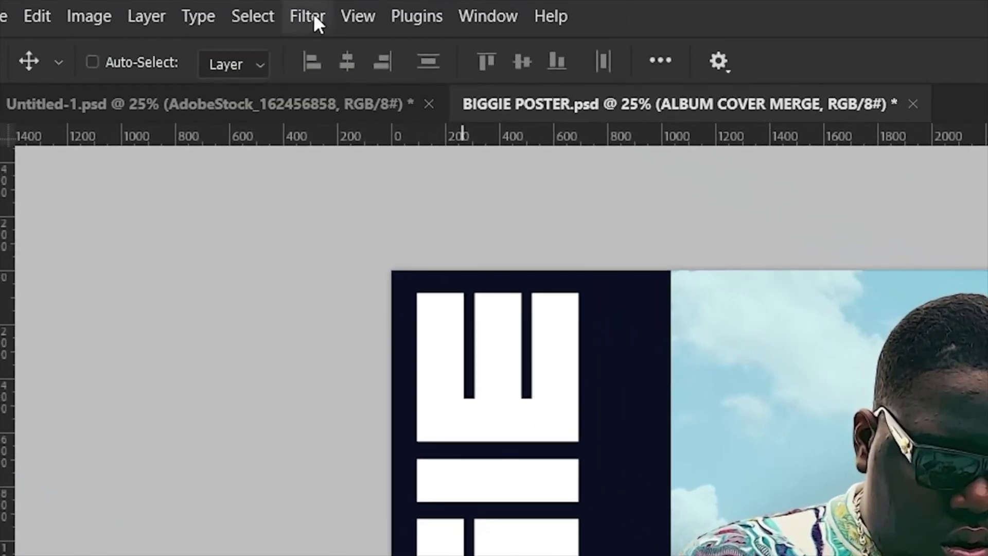
{"action": "left_click", "coordinate": [177, 7]}
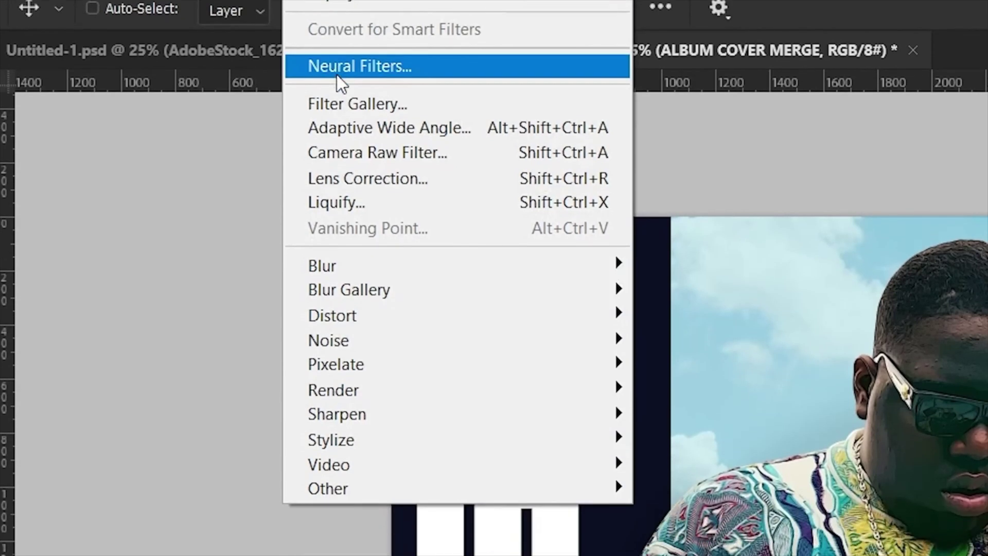
In Filter Gallery, apply Halftone Pattern with the dot size raised to 4.
{"action": "left_click", "coordinate": [343, 158]}
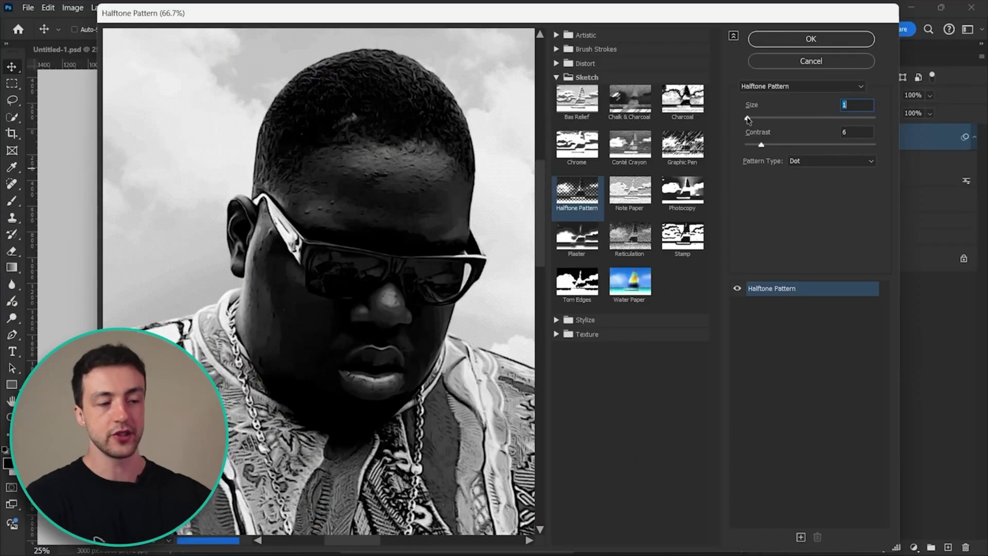
{"action": "left_click_drag", "start_coordinate": [747, 119], "coordinate": [756, 118]}
{"action": "left_click_drag", "start_coordinate": [658, 278], "coordinate": [692, 277]}
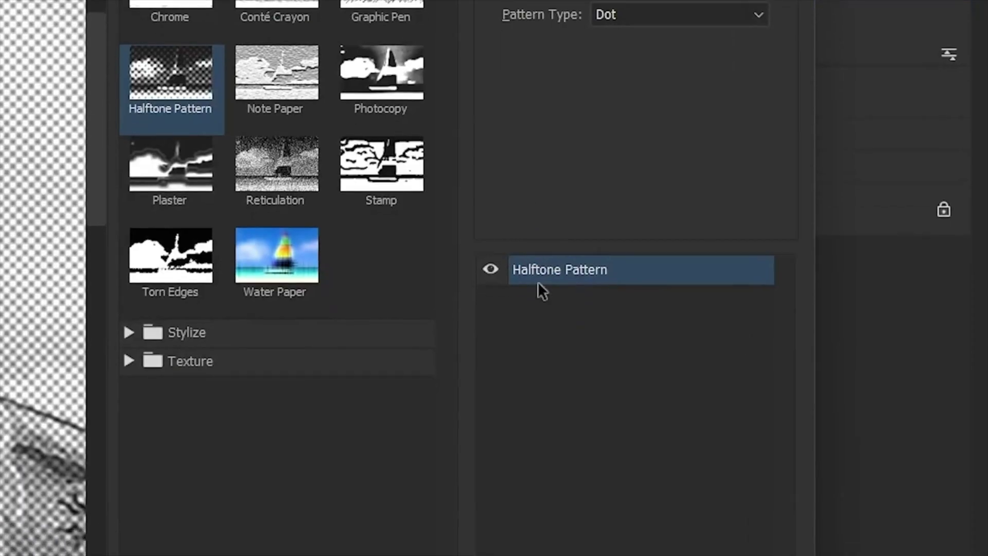
Add Graphic Pen at Light/Dark Balance 44 and a Film Grain effect with grain about 3.
{"action": "left_click", "coordinate": [614, 524]}
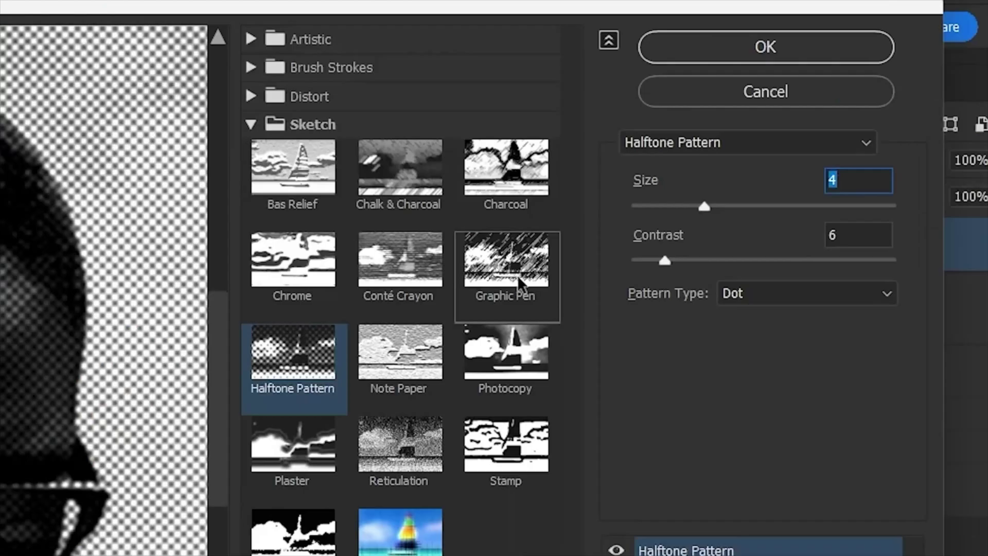
{"action": "left_click", "coordinate": [687, 153]}
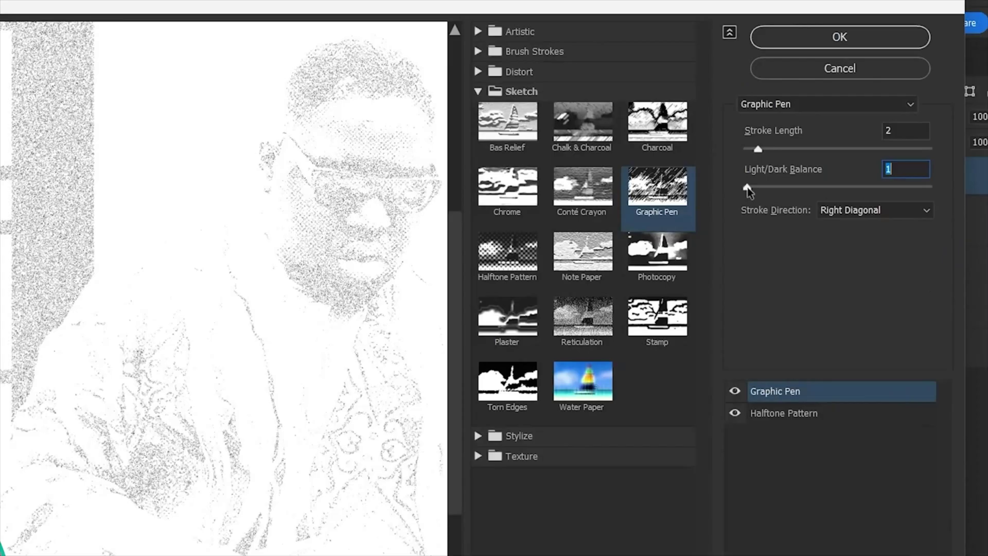
{"action": "left_click_drag", "start_coordinate": [635, 260], "coordinate": [711, 265]}
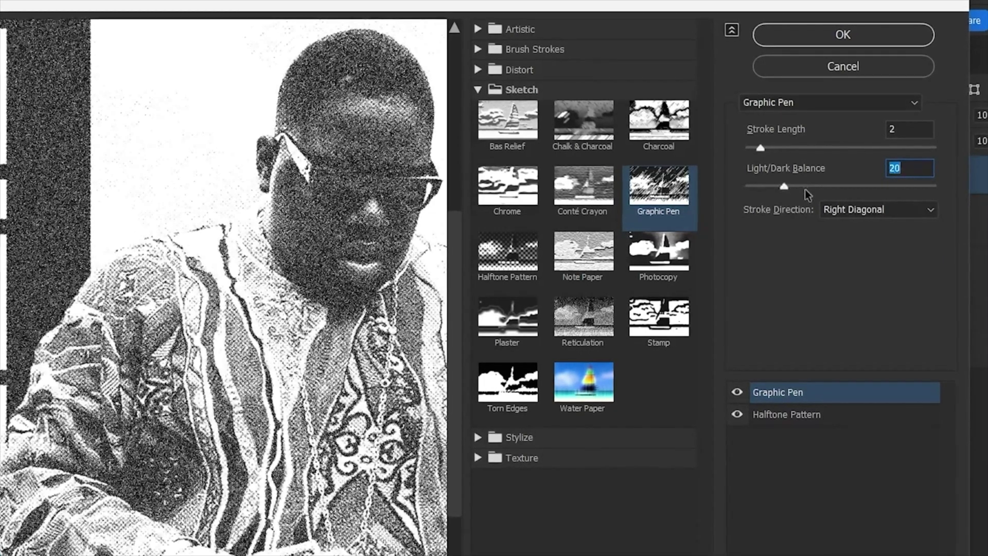
{"action": "left_click_drag", "start_coordinate": [805, 190], "coordinate": [824, 192]}
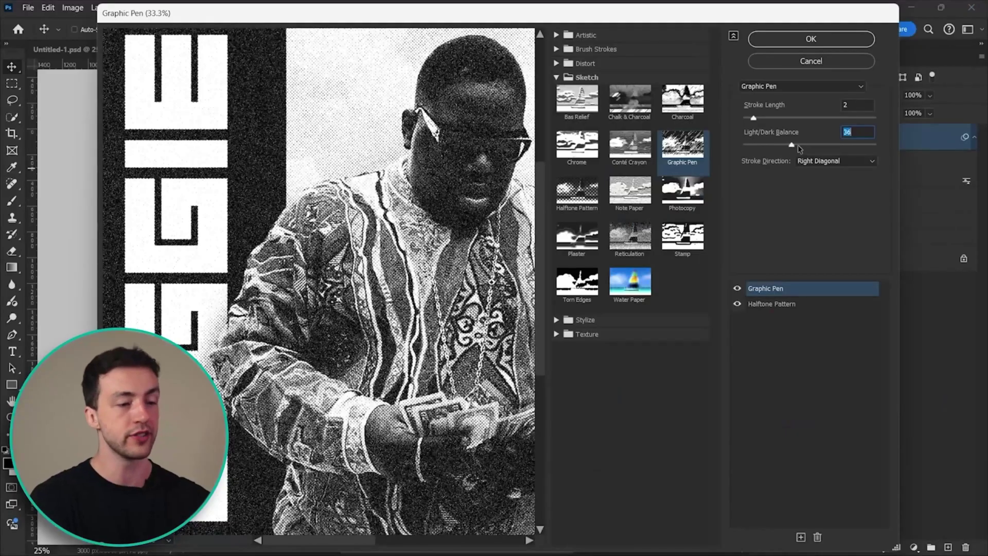
{"action": "left_click_drag", "start_coordinate": [797, 146], "coordinate": [801, 145]}
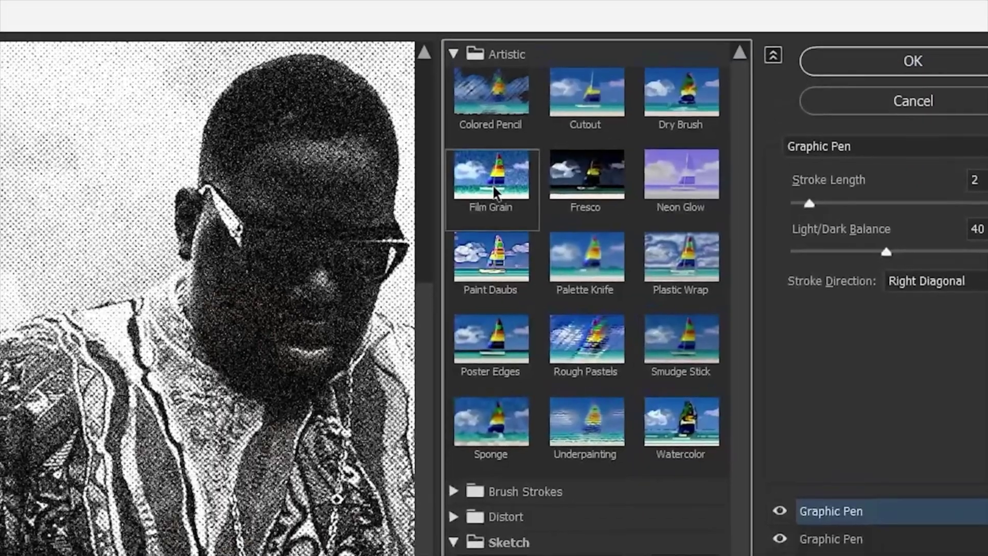
{"action": "left_click", "coordinate": [493, 177]}
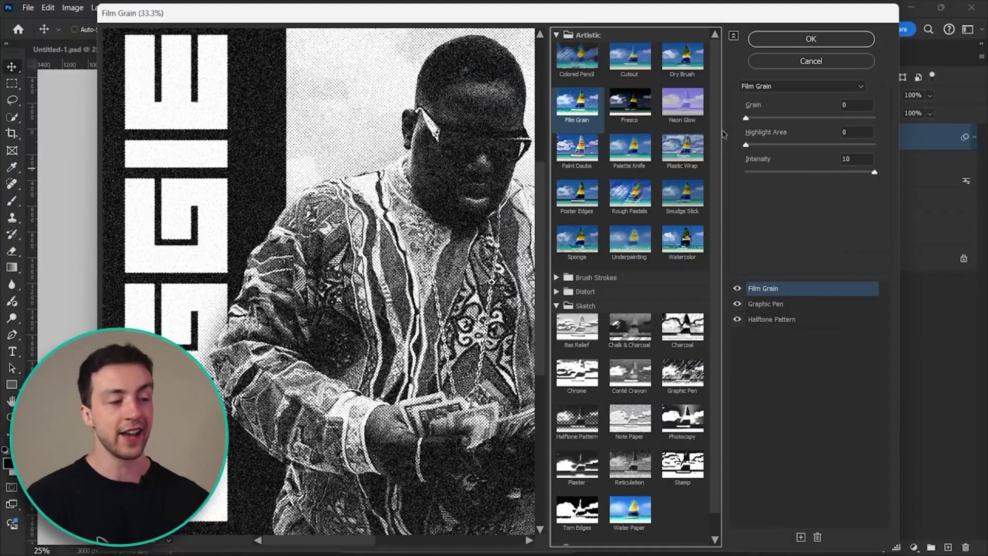
{"action": "left_click_drag", "start_coordinate": [747, 119], "coordinate": [768, 117]}
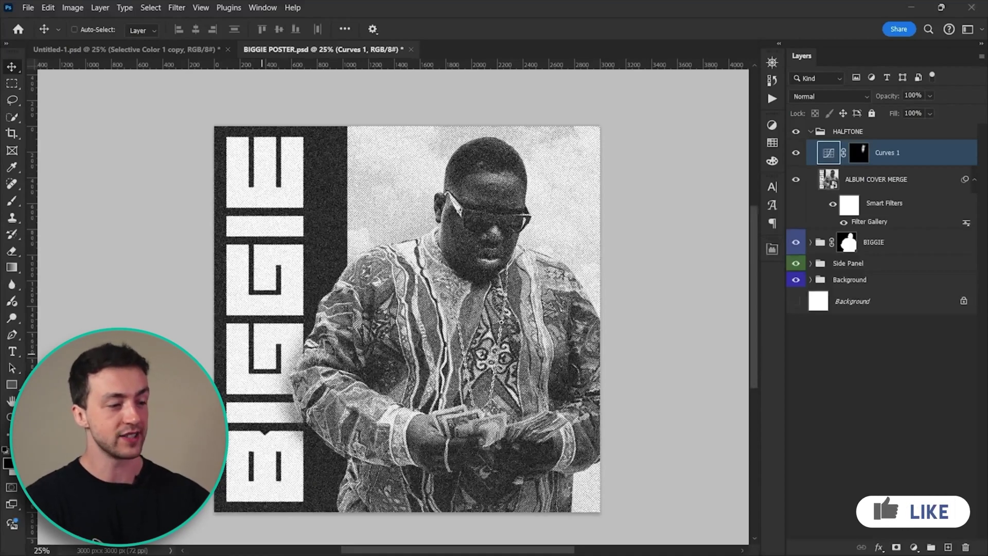
Rotate the R rating label −90° so it runs vertically on the navy panel.
{"action": "key", "text": "ctrl+plus"}
{"action": "scroll", "coordinate": [326, 330], "scroll_direction": "up", "scroll_amount": 3}
{"action": "scroll", "coordinate": [325, 330], "scroll_direction": "up", "scroll_amount": 3}
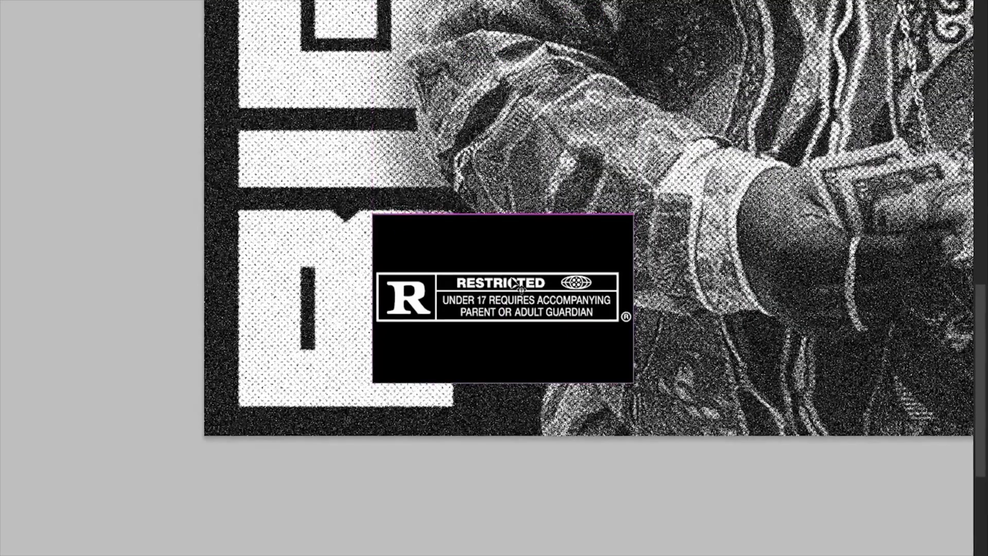
{"action": "left_click_drag", "start_coordinate": [379, 383], "coordinate": [443, 396]}
{"action": "key", "text": "Return"}
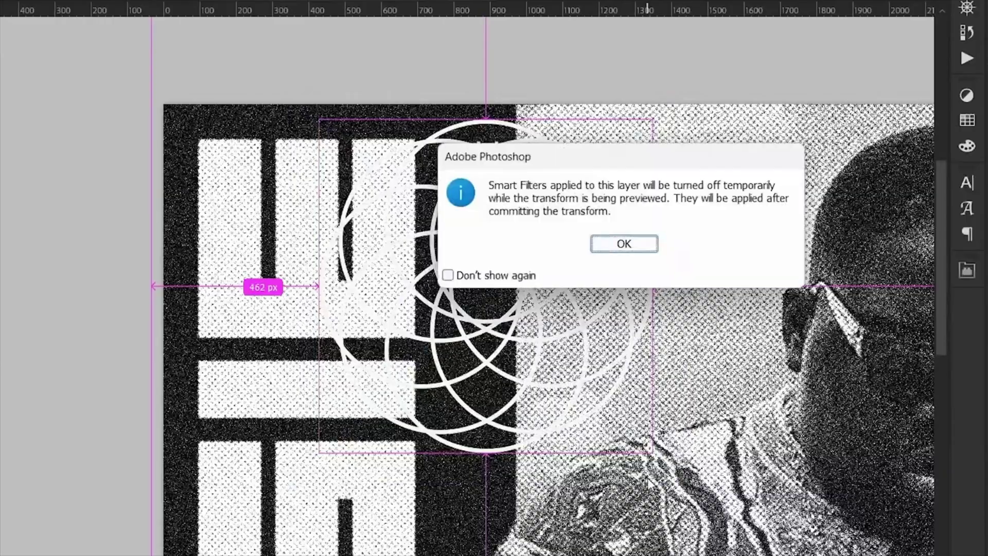
Scale and place the circle logo, and move the vertical text block up the panel.
{"action": "left_click", "coordinate": [624, 242]}
{"action": "left_click_drag", "start_coordinate": [640, 430], "coordinate": [652, 451]}
{"action": "key", "text": "Return"}
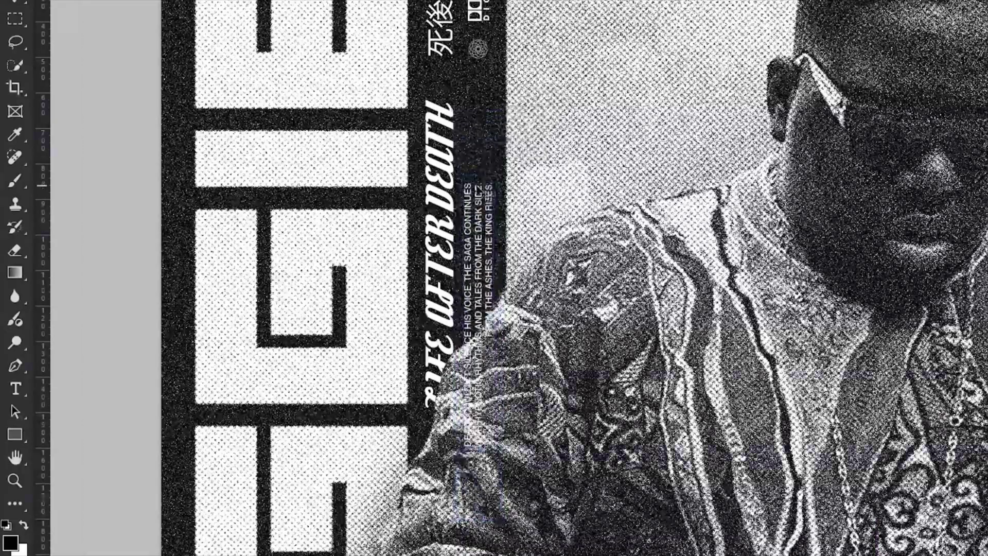
{"action": "left_click_drag", "start_coordinate": [483, 216], "coordinate": [483, 197]}
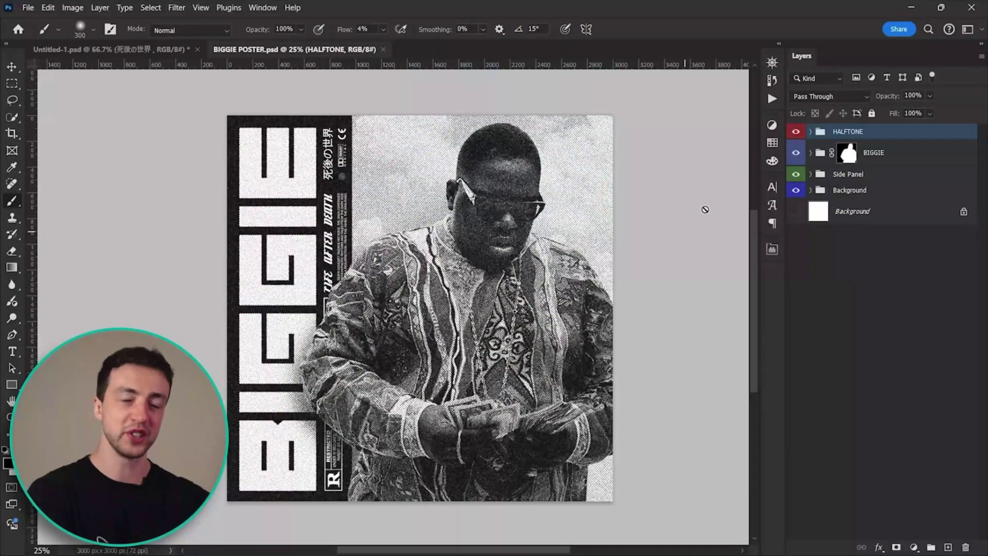
Add a Gradient Map with a saturated navy dark end, and move the Parental Advisory label bottom-right.
{"action": "left_click", "coordinate": [772, 126]}
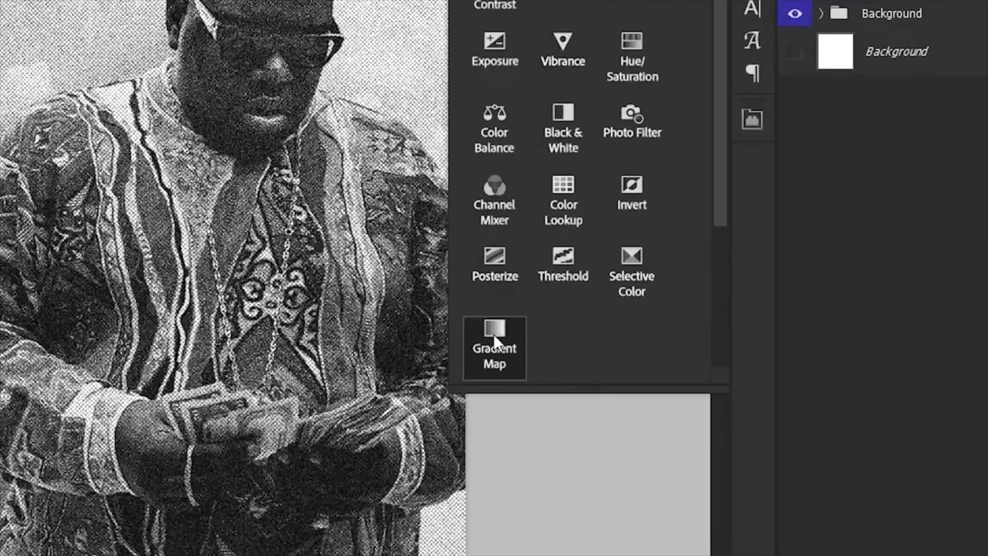
{"action": "left_click", "coordinate": [493, 335]}
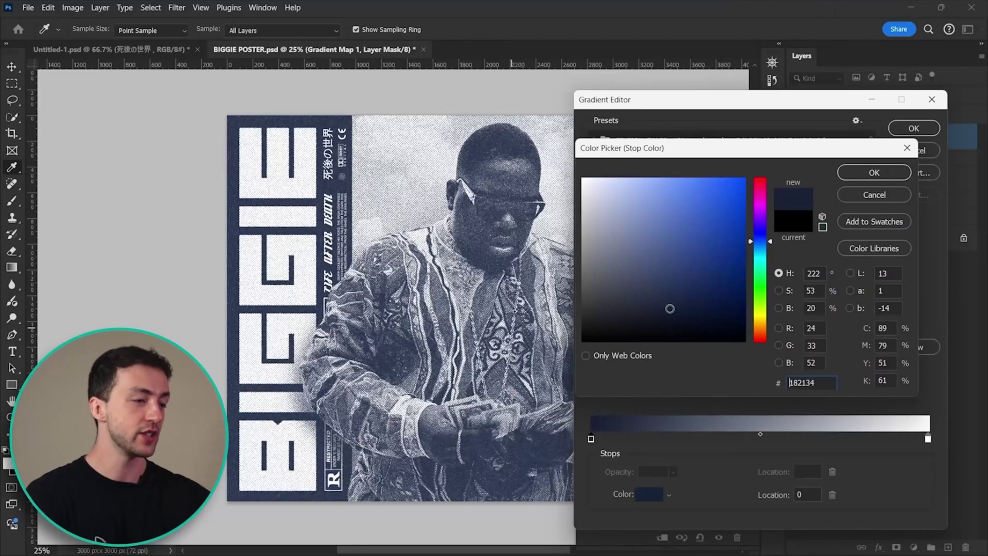
{"action": "left_click", "coordinate": [655, 307]}
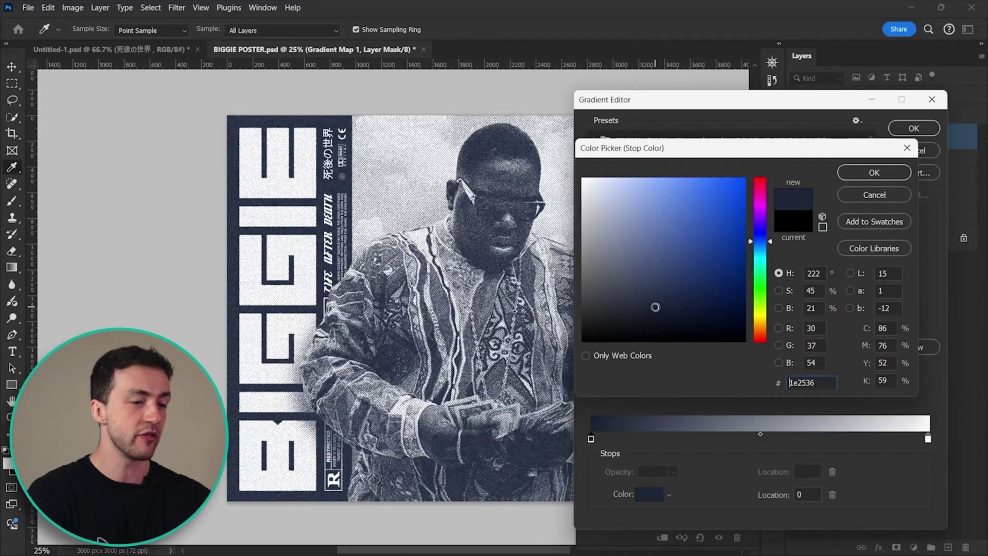
{"action": "left_click_drag", "start_coordinate": [686, 334], "coordinate": [749, 337]}
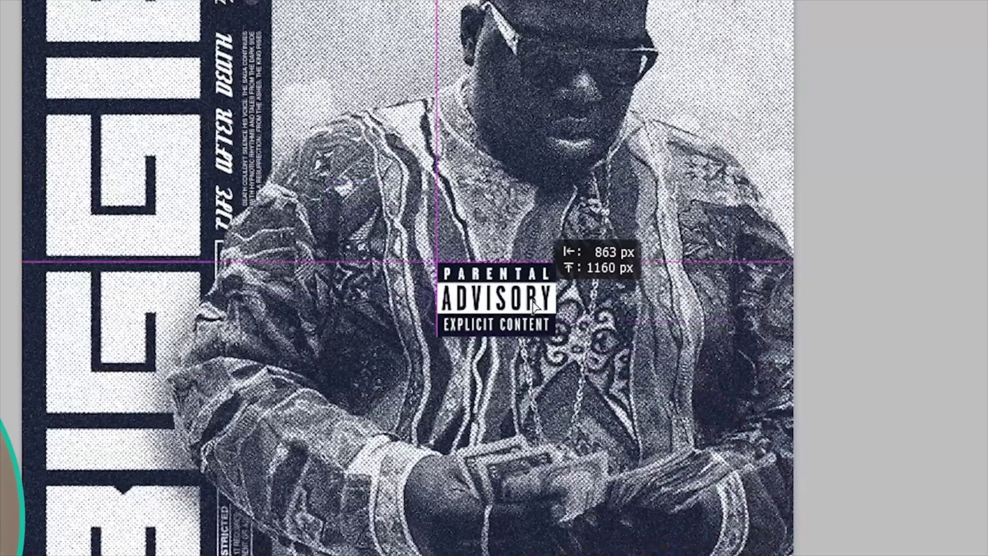
{"action": "left_click_drag", "start_coordinate": [547, 283], "coordinate": [597, 397]}
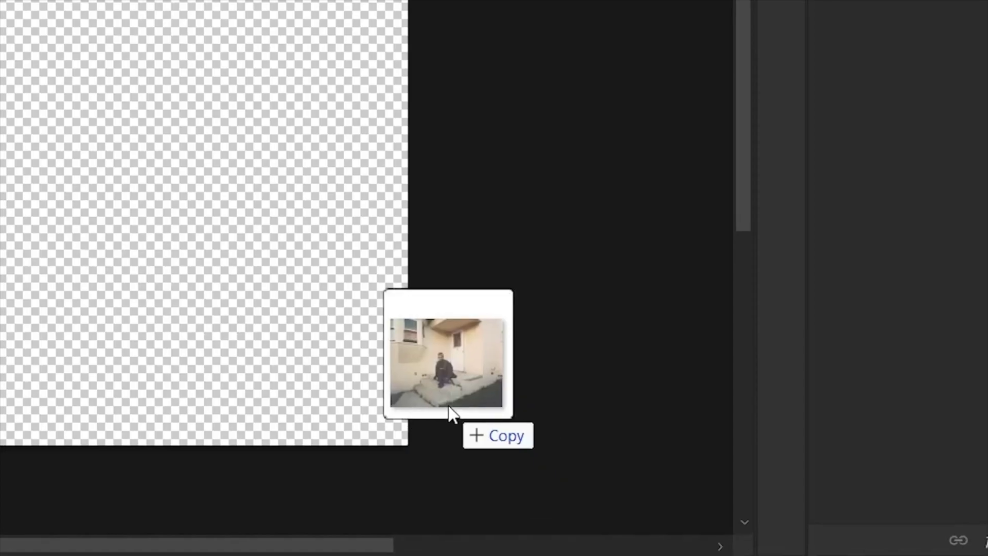
Bring the Kendrick and car-in-water images into Photoshop and fit the photo layer over the car.
{"action": "left_click_drag", "start_coordinate": [450, 410], "coordinate": [479, 324]}
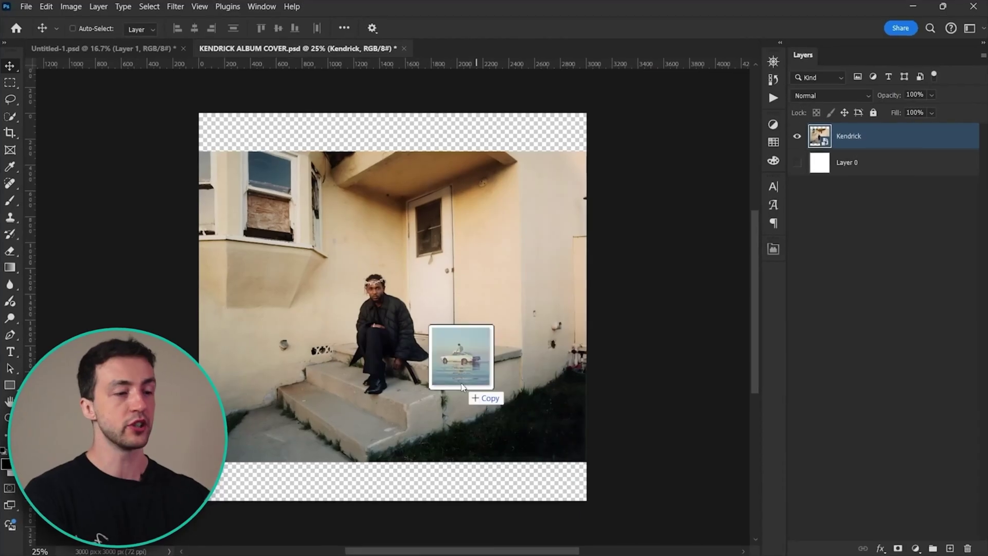
{"action": "left_click_drag", "start_coordinate": [461, 381], "coordinate": [392, 310]}
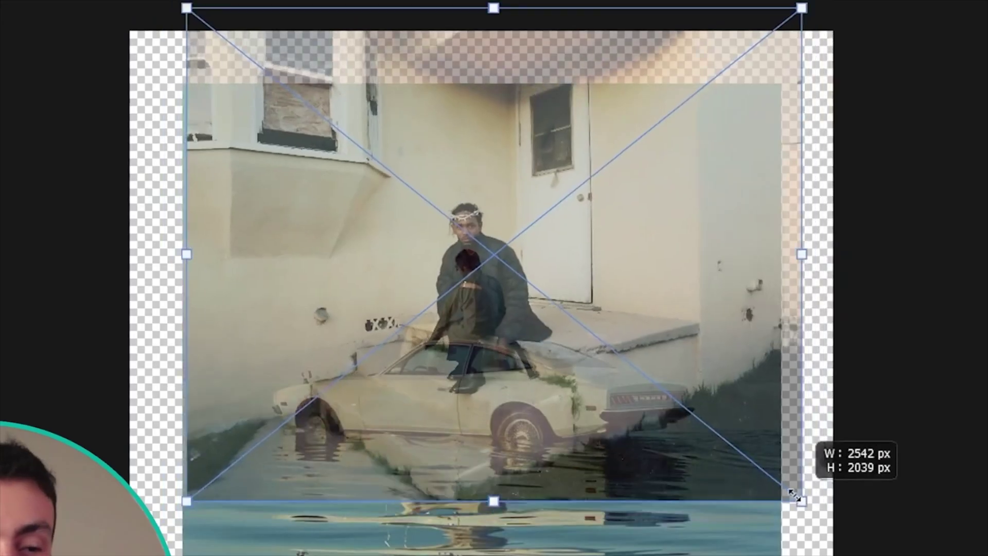
{"action": "left_click_drag", "start_coordinate": [568, 351], "coordinate": [526, 337]}
{"action": "left_click_drag", "start_coordinate": [434, 272], "coordinate": [441, 275]}
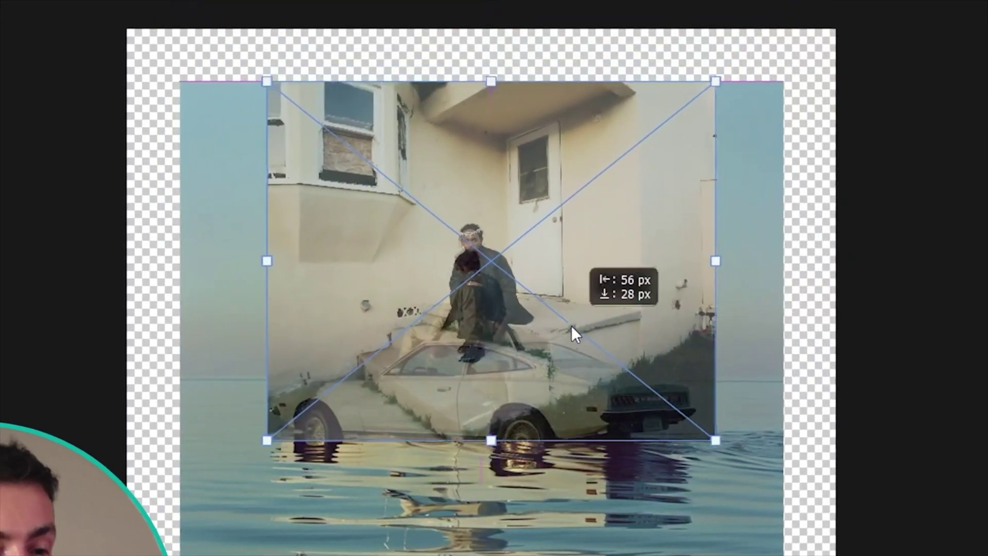
{"action": "left_click_drag", "start_coordinate": [571, 326], "coordinate": [560, 349]}
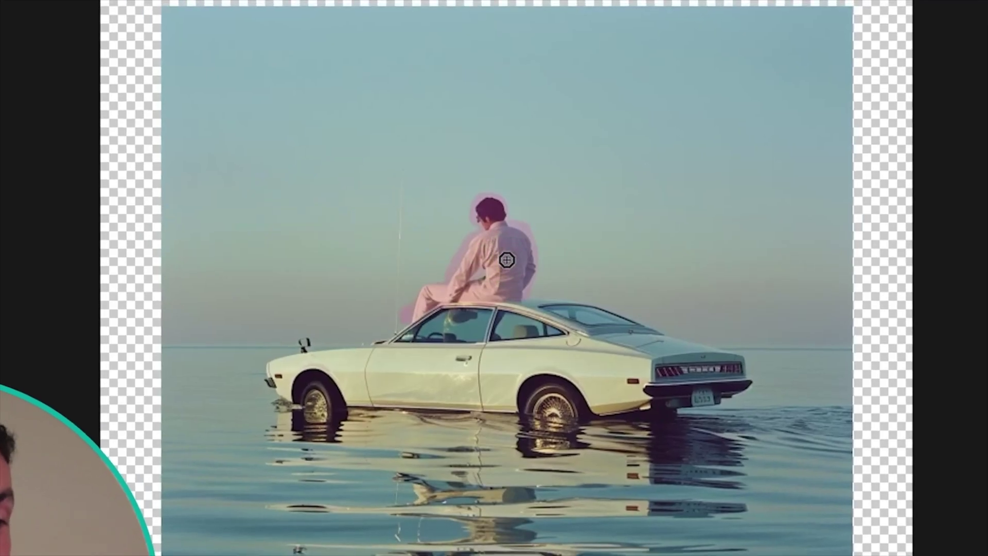
Remove the original man from the car, enlarge the car image and add a pure white fill.
{"action": "key", "text": "Return"}
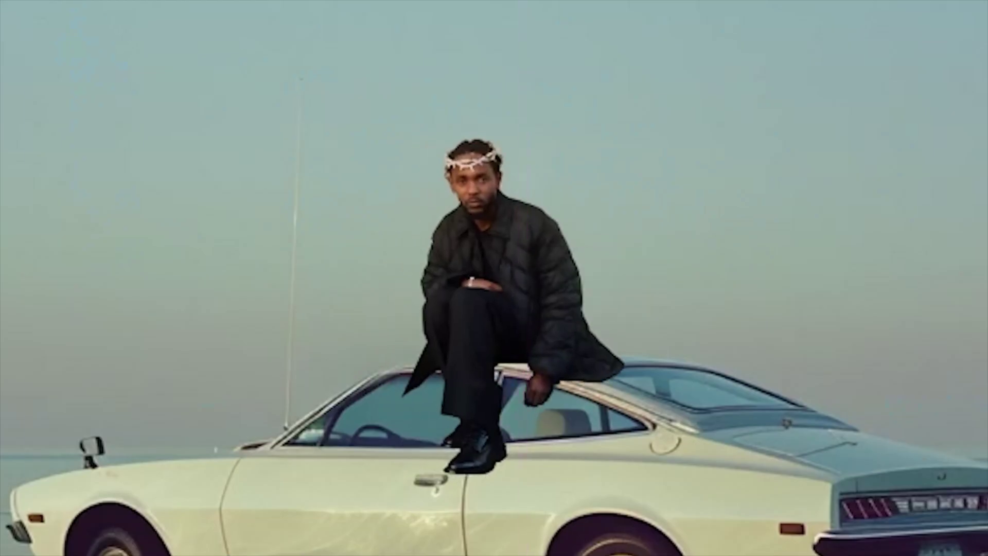
{"action": "left_click", "coordinate": [551, 297]}
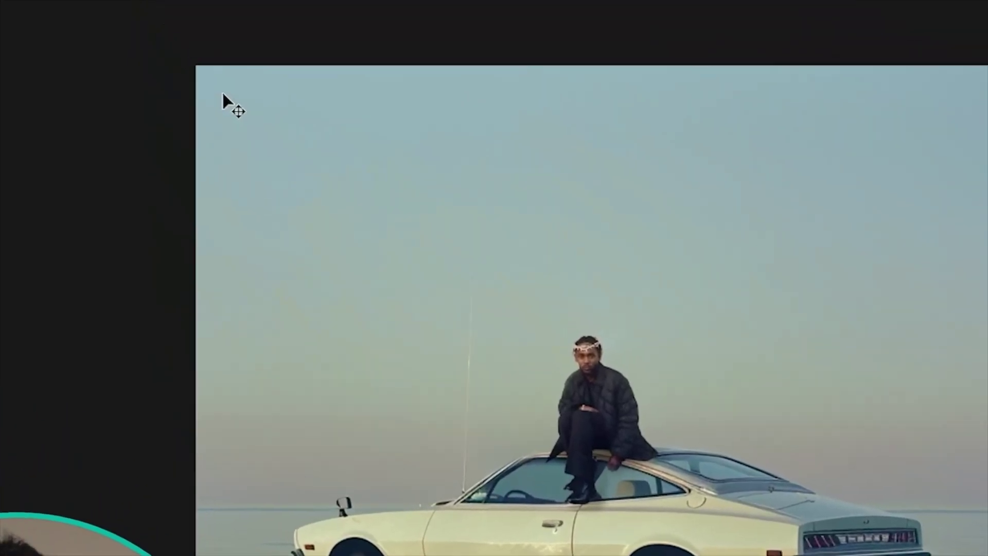
{"action": "key", "text": "ctrl+a"}
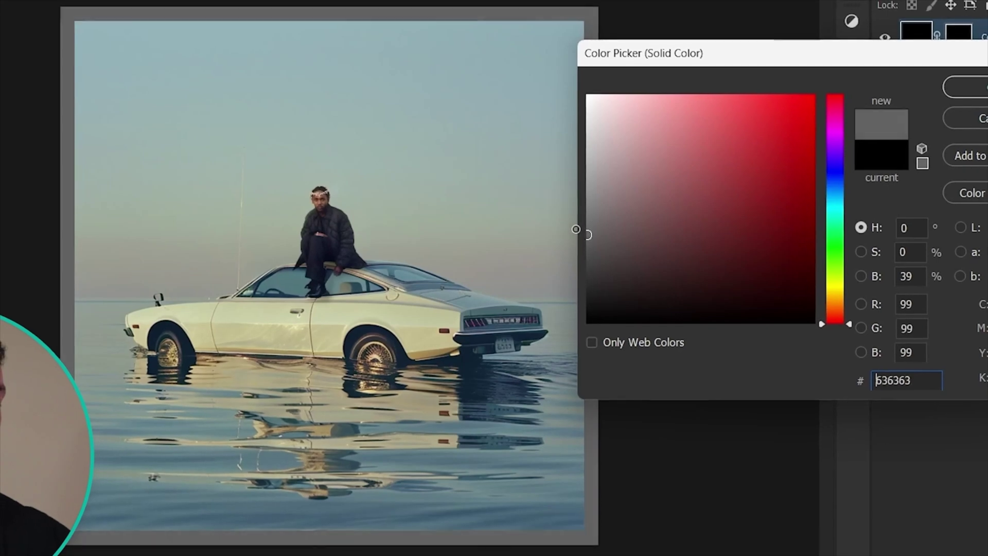
{"action": "left_click_drag", "start_coordinate": [576, 229], "coordinate": [576, 92]}
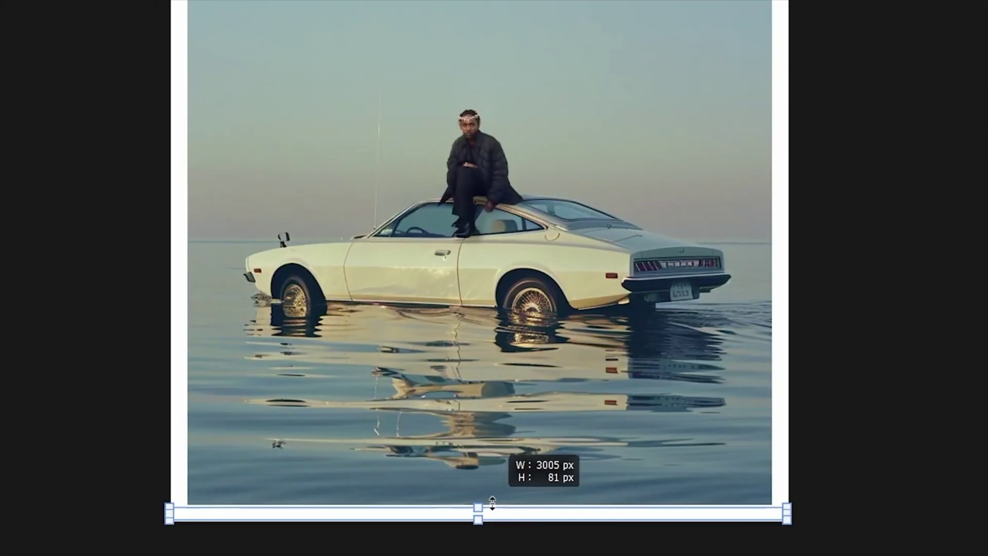
Heighten the white bottom strip, add a 'Mr Morale' script caption, and place the Parental Advisory label.
{"action": "left_click_drag", "start_coordinate": [492, 497], "coordinate": [486, 466]}
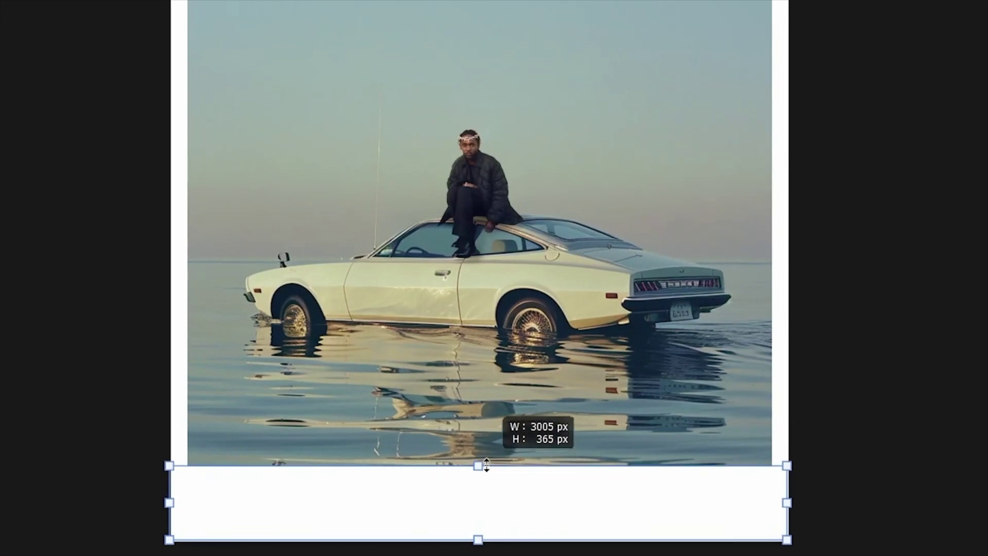
{"action": "type", "text": "Mr Mo"}
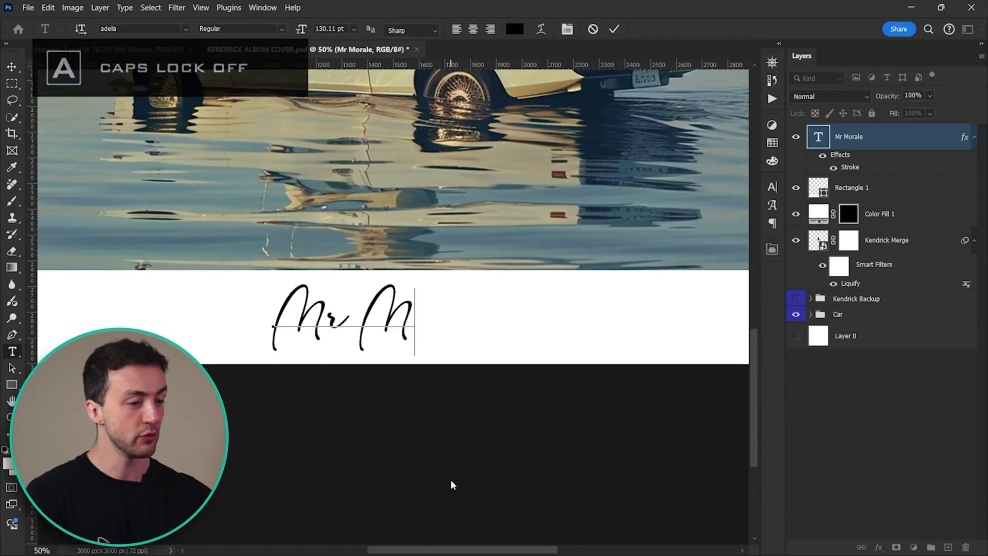
{"action": "type", "text": "rale"}
{"action": "key", "text": "ctrl+Return"}
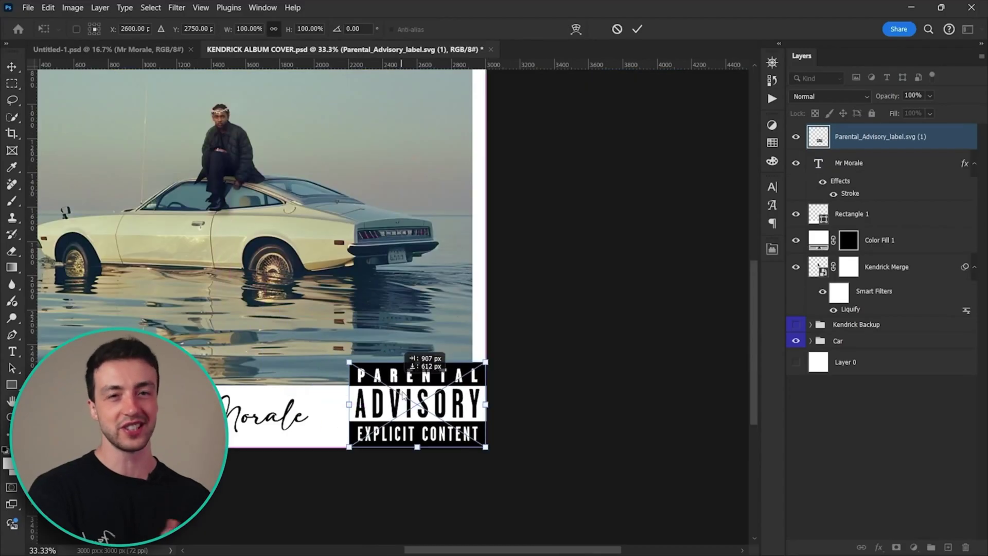
{"action": "left_click_drag", "start_coordinate": [403, 393], "coordinate": [420, 405]}
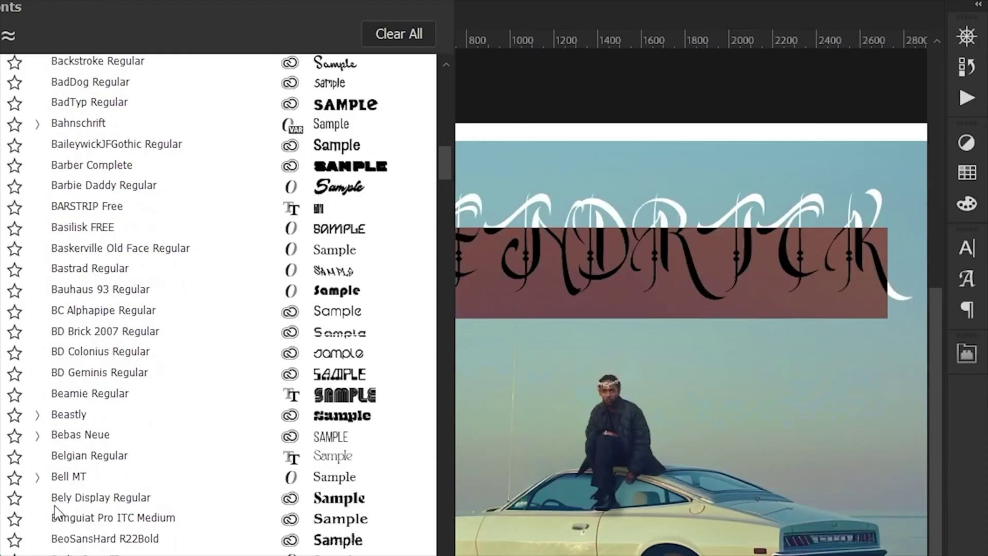
Enlarge and widen the condensed KENDRICK title to stretch across the top of the cover.
{"action": "scroll", "coordinate": [57, 510], "scroll_direction": "down", "scroll_amount": 2}
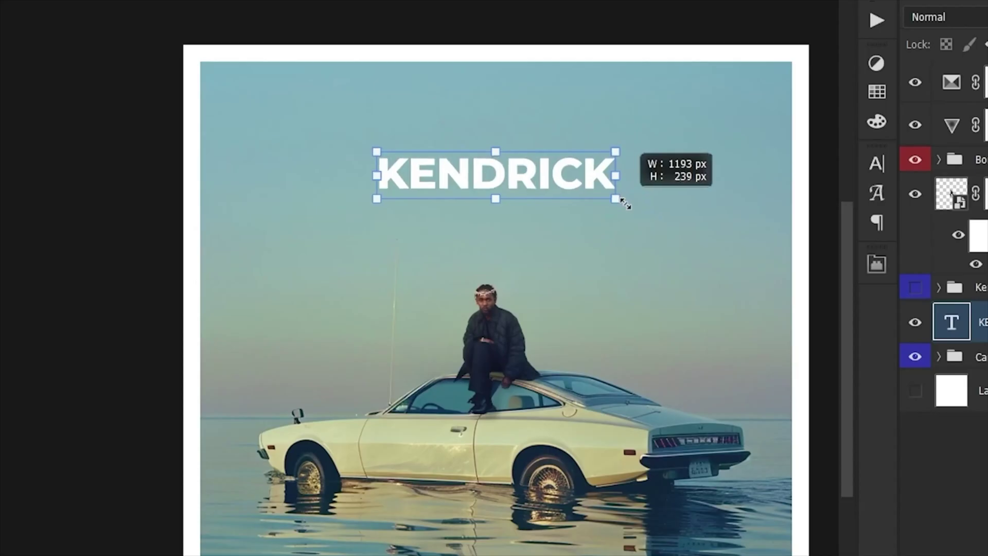
{"action": "left_click_drag", "start_coordinate": [625, 205], "coordinate": [644, 216]}
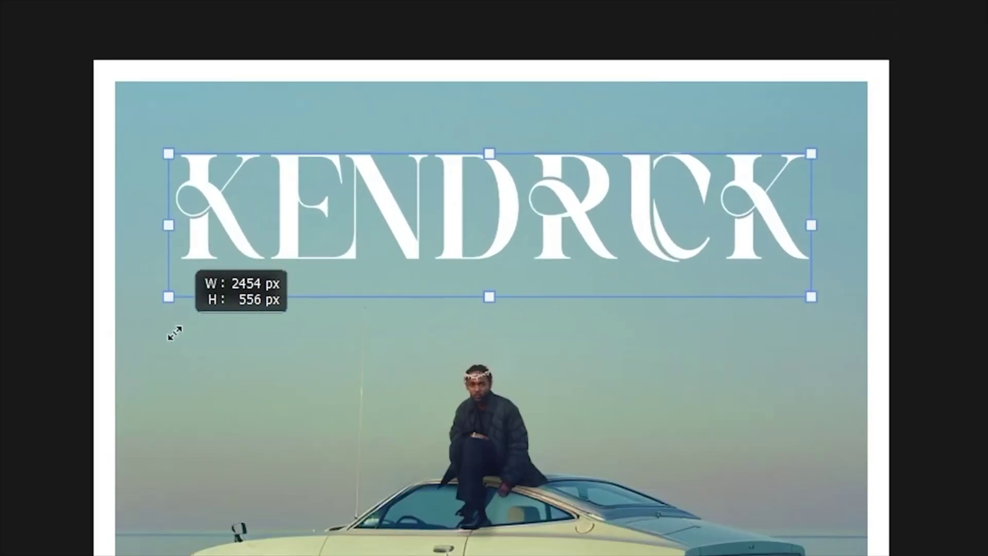
{"action": "left_click_drag", "start_coordinate": [172, 330], "coordinate": [163, 335]}
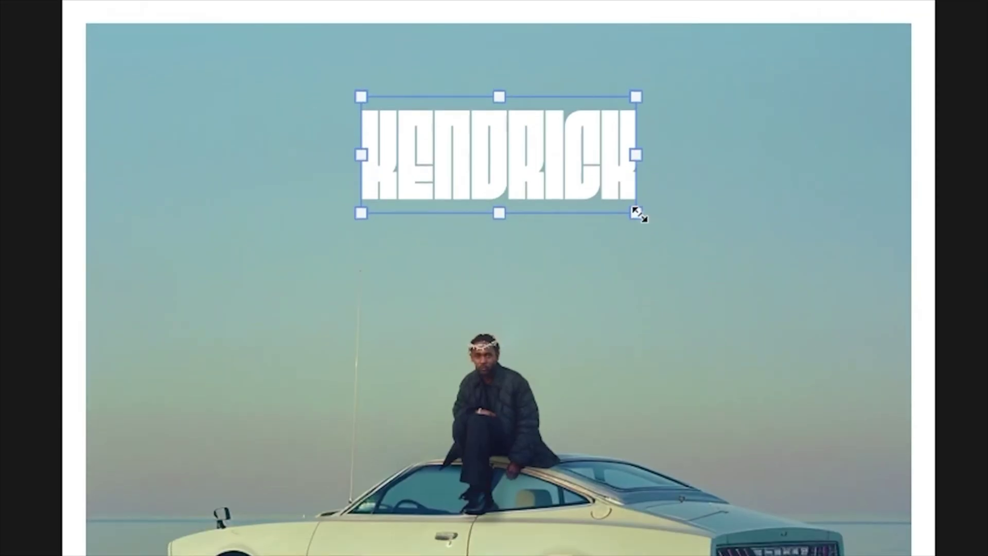
{"action": "left_click_drag", "start_coordinate": [495, 195], "coordinate": [619, 259]}
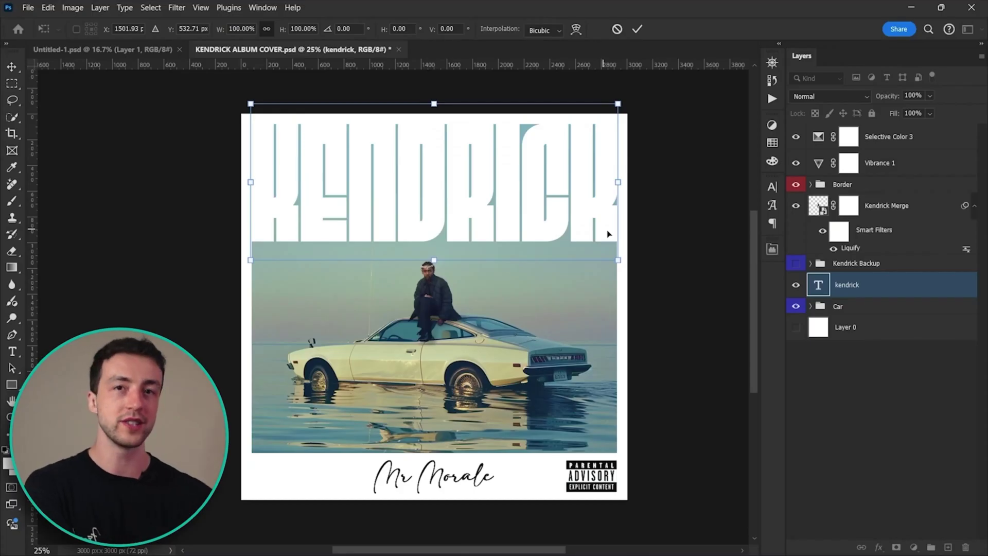
Draw a 2940×980 px rectangle over the top band and load the KENDRICK lettering as a selection.
{"action": "left_click_drag", "start_coordinate": [244, 114], "coordinate": [610, 239]}
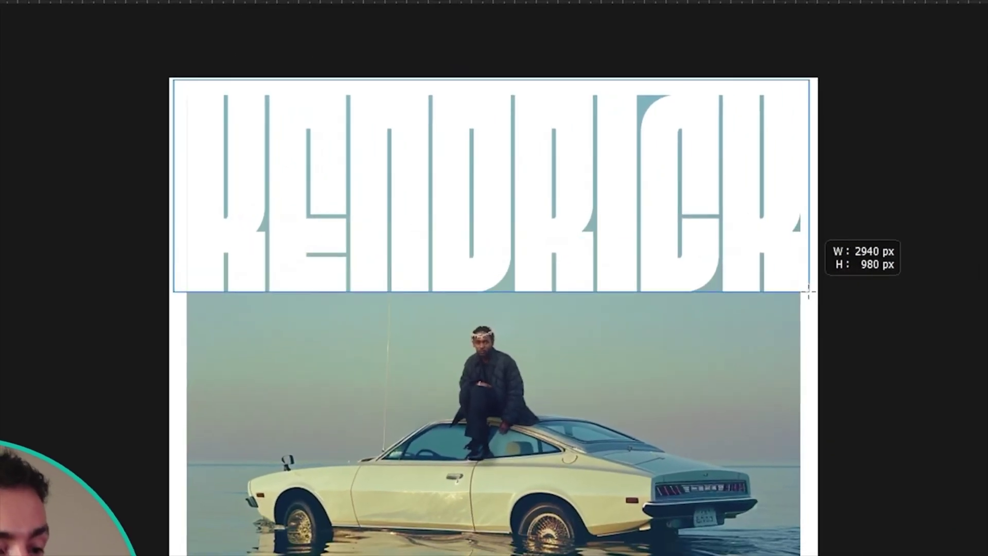
{"action": "left_click_drag", "start_coordinate": [808, 292], "coordinate": [809, 293]}
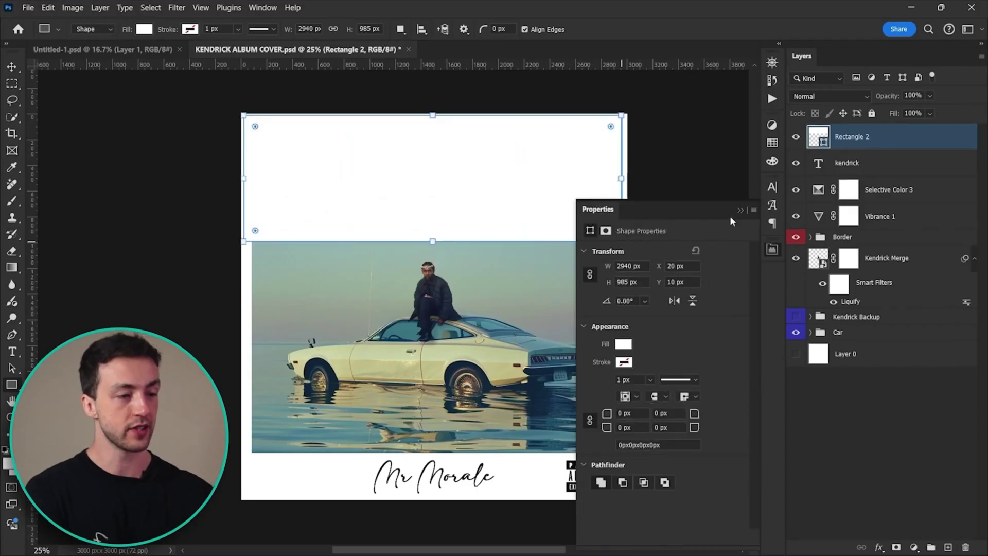
{"action": "left_click_drag", "start_coordinate": [801, 171], "coordinate": [817, 170]}
{"action": "left_click", "coordinate": [651, 226], "text": "ctrl"}
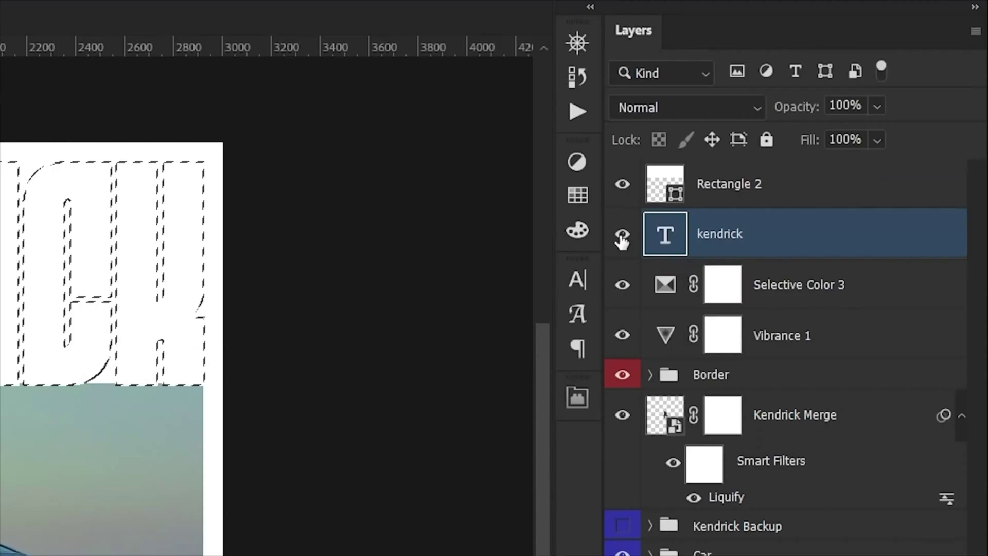
Hide the kendrick text, mask its letters out of Rectangle 2, and stretch a grunge texture across the cover.
{"action": "left_click", "coordinate": [622, 236]}
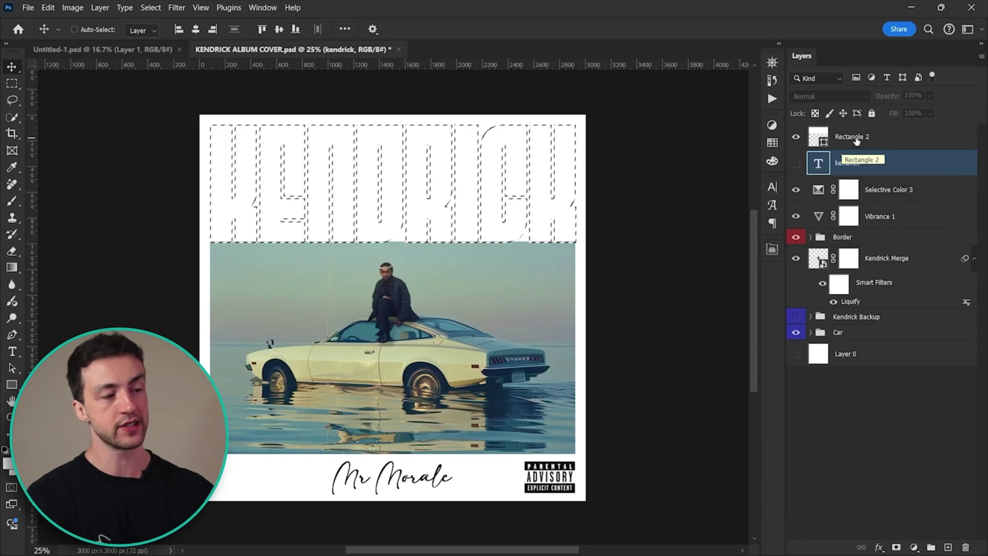
{"action": "left_click", "coordinate": [856, 141]}
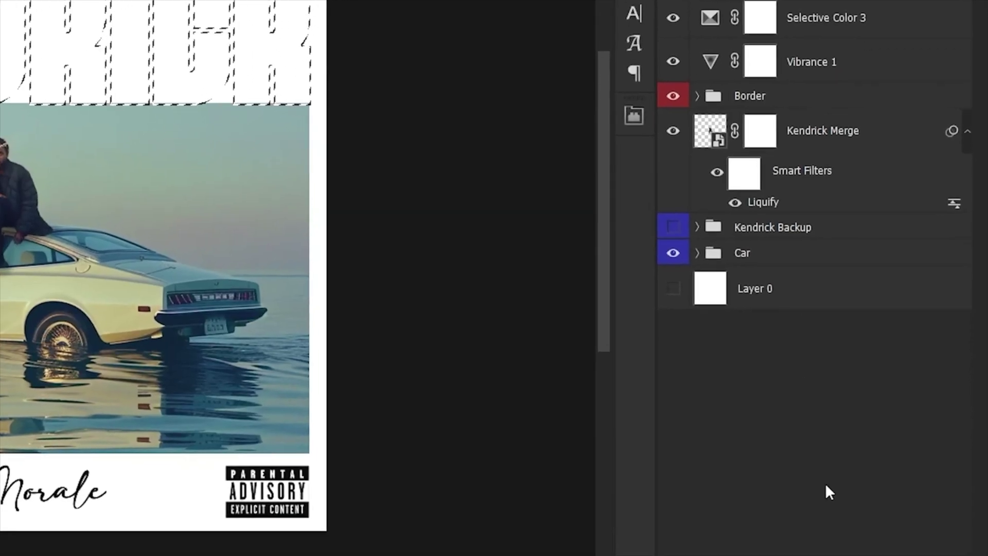
{"action": "left_click", "coordinate": [827, 537]}
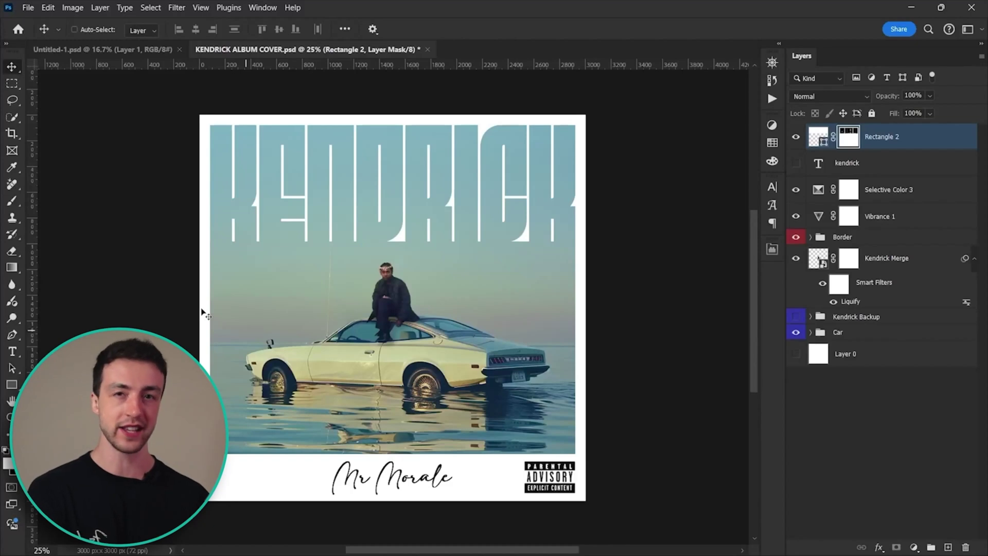
{"action": "key", "text": "ctrl+plus"}
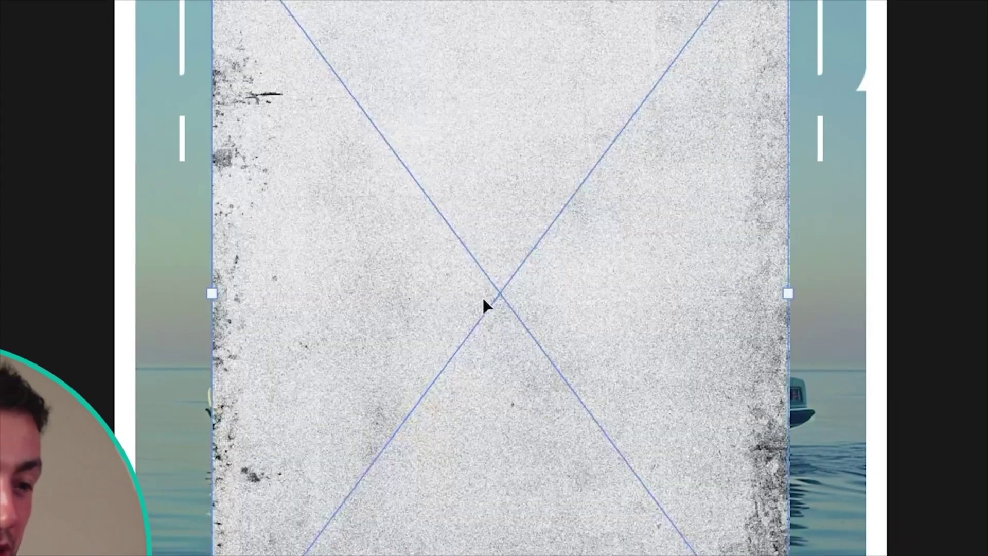
{"action": "left_click_drag", "start_coordinate": [210, 298], "coordinate": [153, 291]}
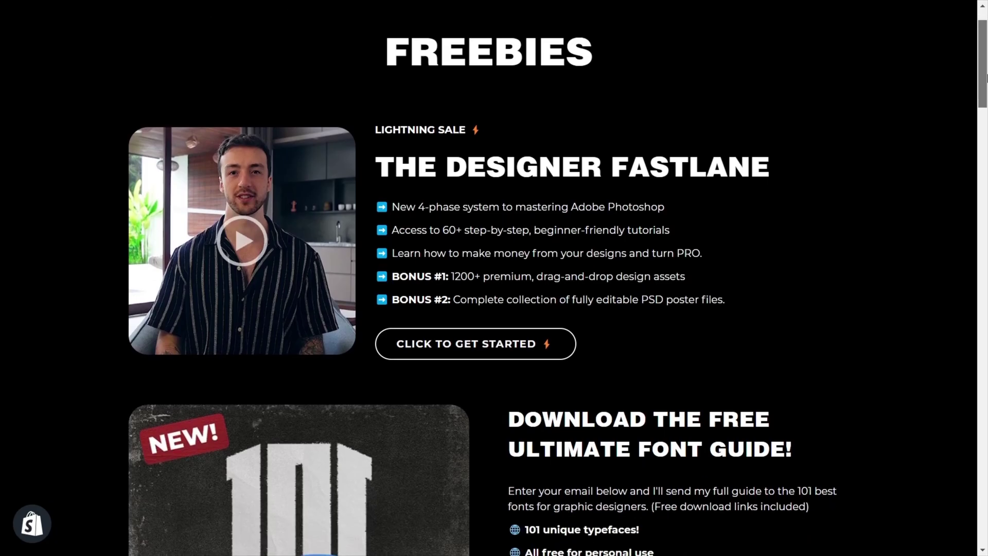
Scroll down the freebies page in the browser to reach the A$AP Rocky music video.
{"action": "scroll", "coordinate": [986, 139], "scroll_direction": "down", "scroll_amount": 8}
{"action": "left_click_drag", "start_coordinate": [986, 139], "coordinate": [986, 299]}
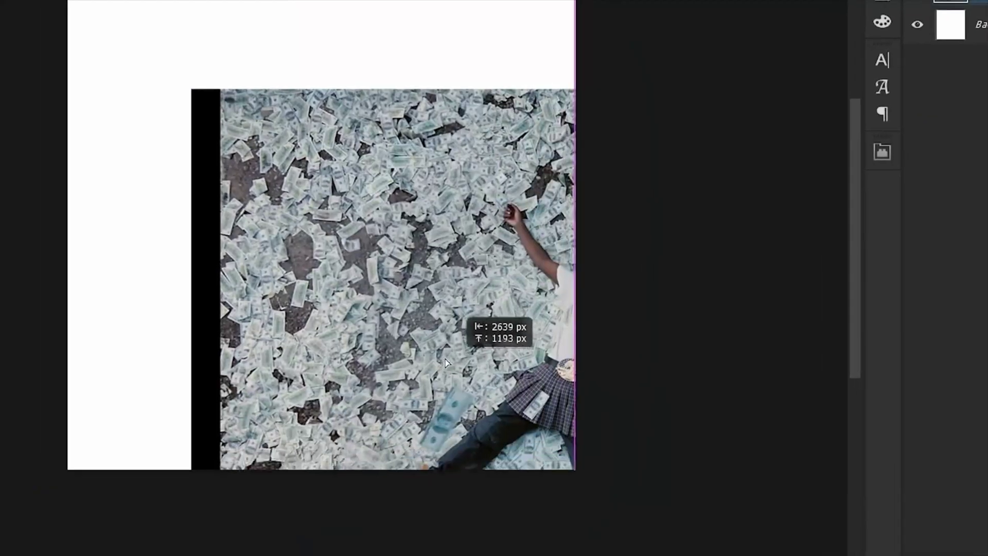
Move the money-angel screenshot so it fills the 4000×4000 px canvas.
{"action": "left_click_drag", "start_coordinate": [446, 363], "coordinate": [392, 278]}
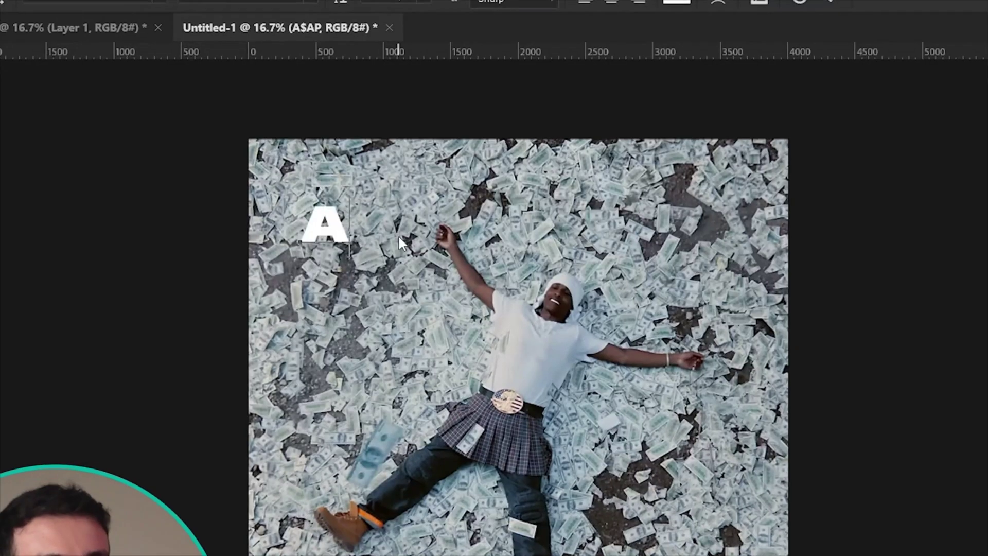
Type the A$AP title, enlarge it across the top of the money photo, and add a layer mask.
{"action": "type", "text": "$A"}
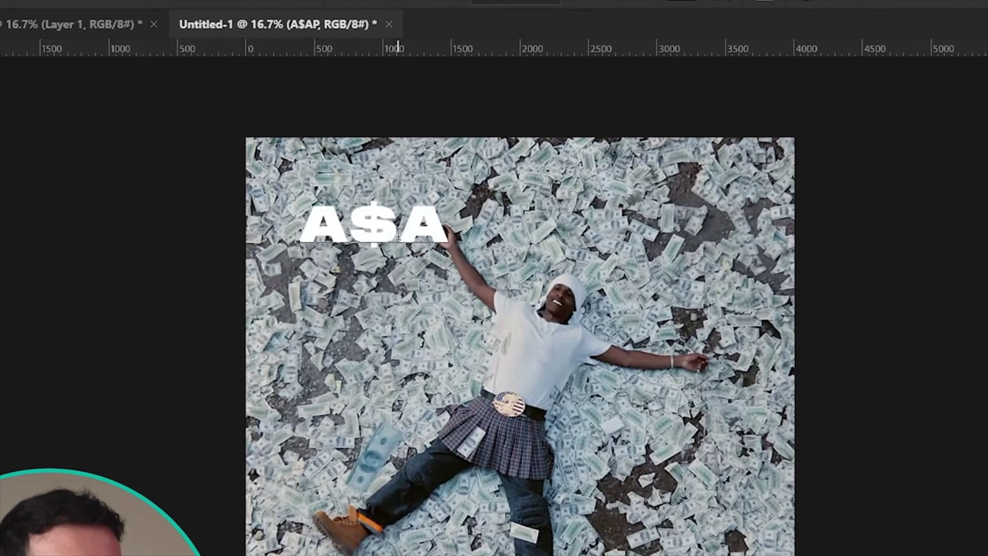
{"action": "type", "text": "P"}
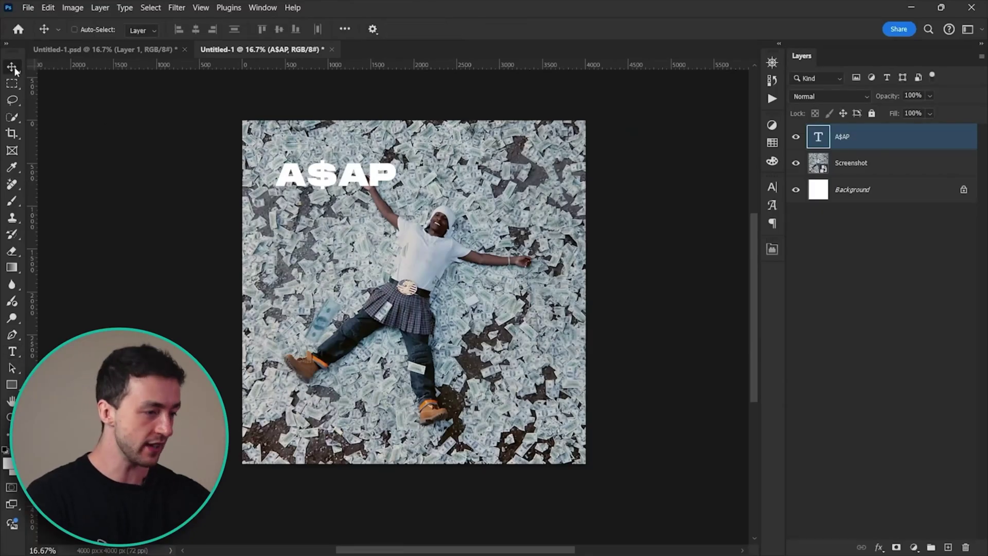
{"action": "key", "text": "ctrl+t"}
{"action": "left_click_drag", "start_coordinate": [397, 189], "coordinate": [522, 212]}
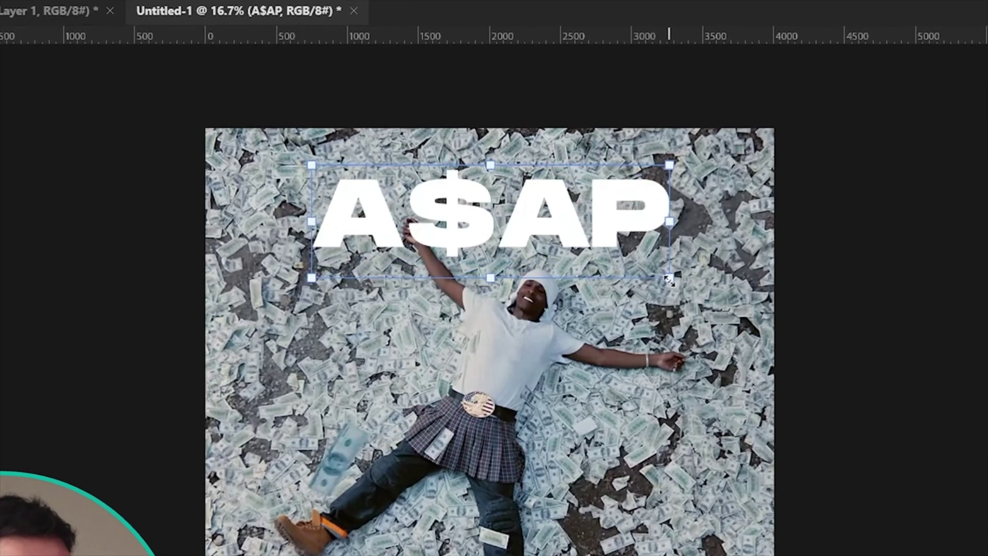
{"action": "key", "text": "Return"}
{"action": "left_click", "coordinate": [896, 547]}
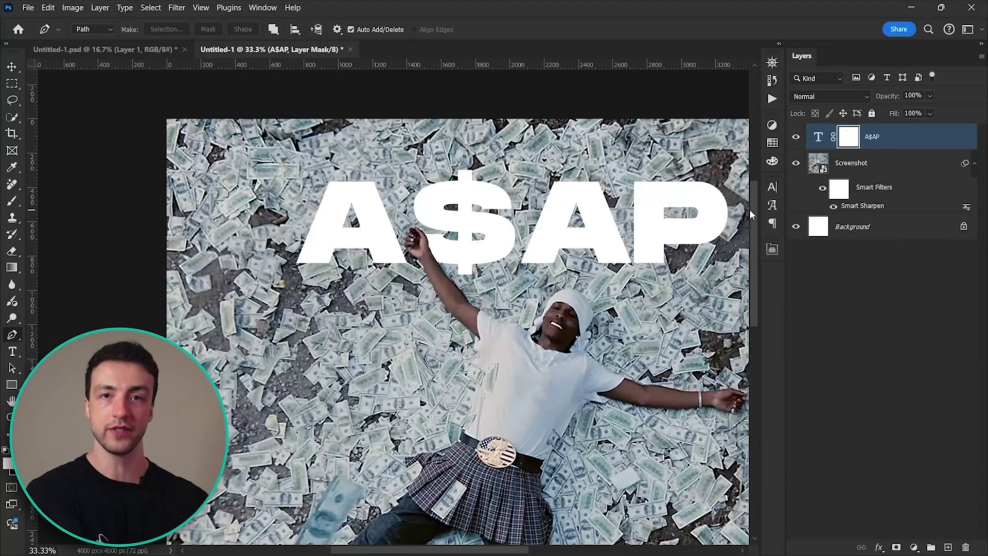
{"action": "key", "text": "ctrl+minus"}
{"action": "key", "text": "ctrl+minus"}
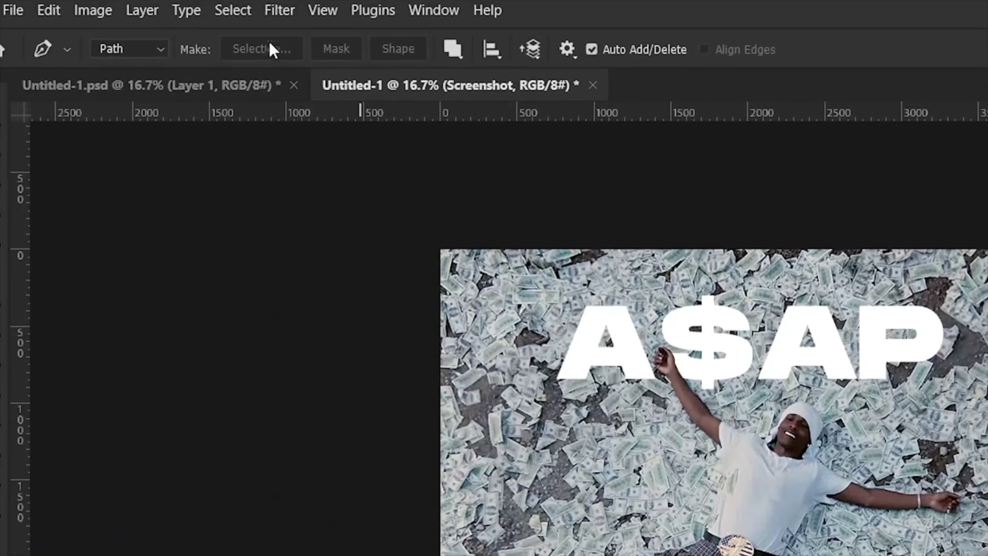
Select the subject, then add a Selective Color layer with Whites Cyan +63 and adjusted Magenta.
{"action": "left_click", "coordinate": [242, 11]}
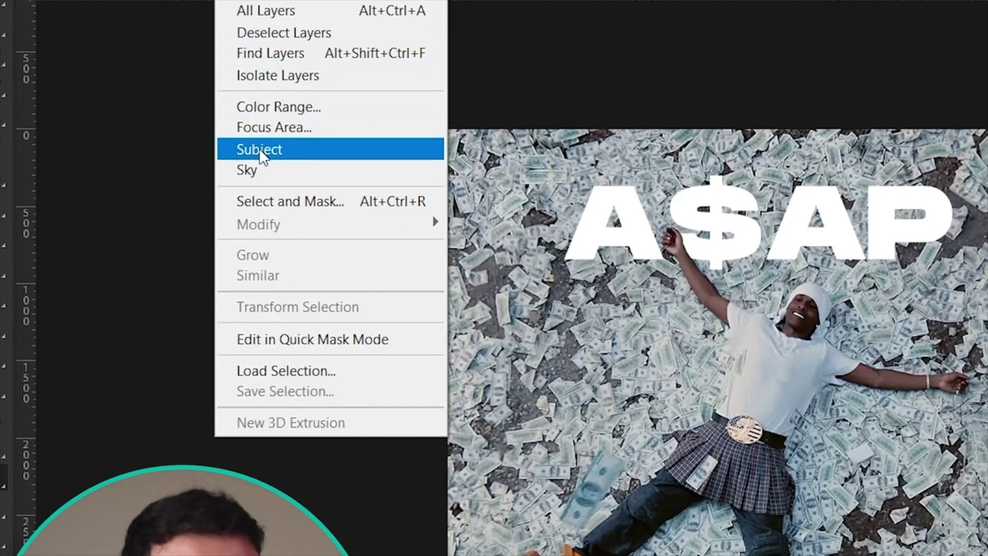
{"action": "left_click", "coordinate": [259, 216]}
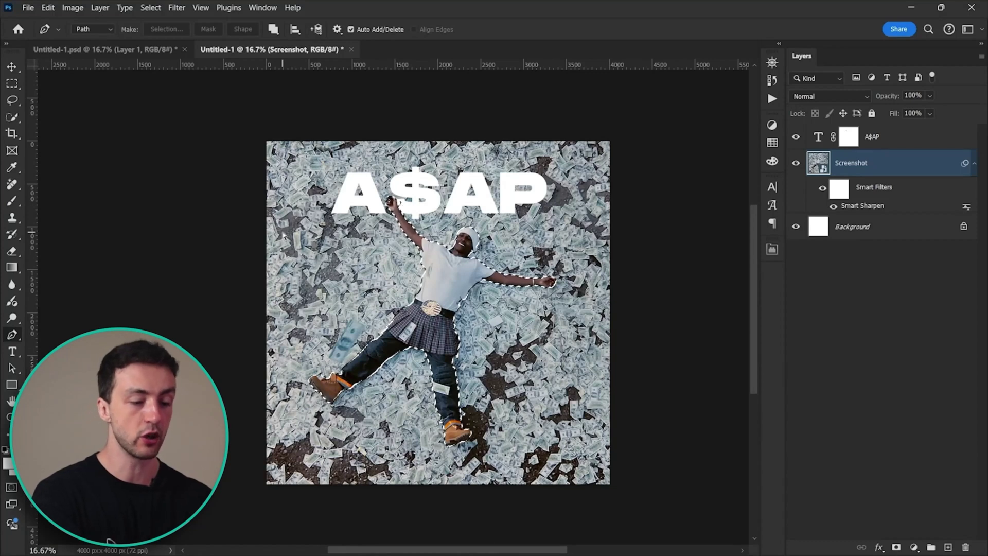
{"action": "left_click", "coordinate": [772, 125]}
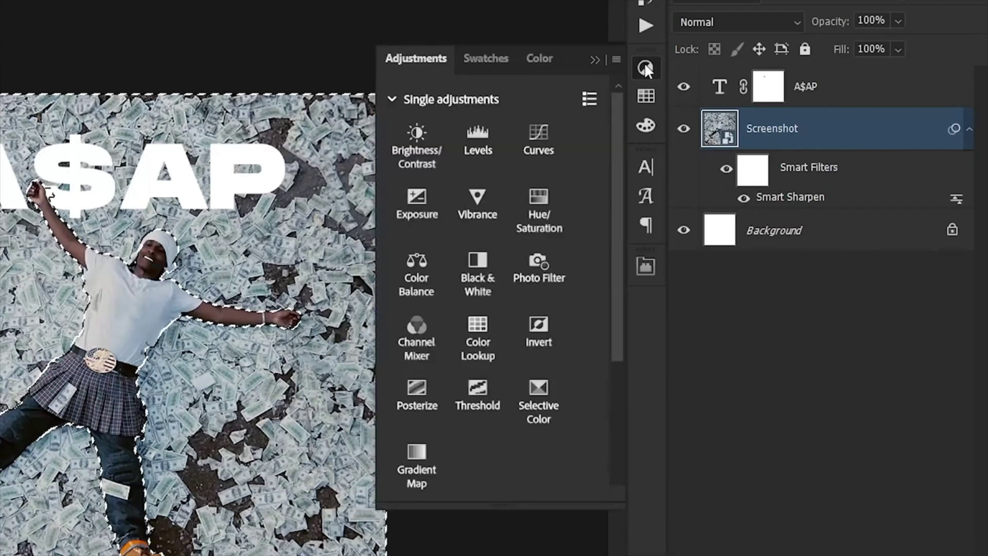
{"action": "left_click", "coordinate": [707, 328]}
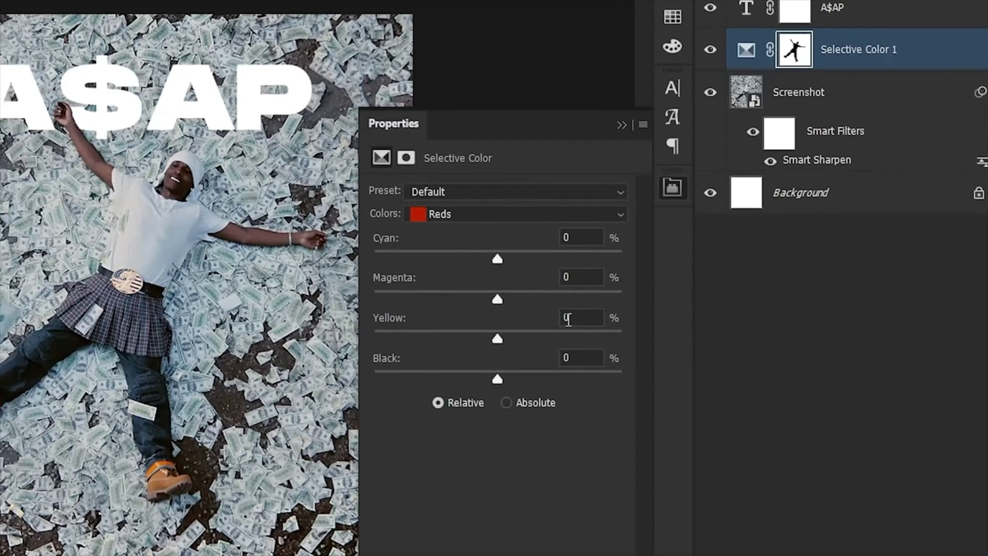
{"action": "left_click", "coordinate": [508, 214]}
{"action": "left_click", "coordinate": [508, 282]}
{"action": "left_click_drag", "start_coordinate": [471, 260], "coordinate": [553, 260]}
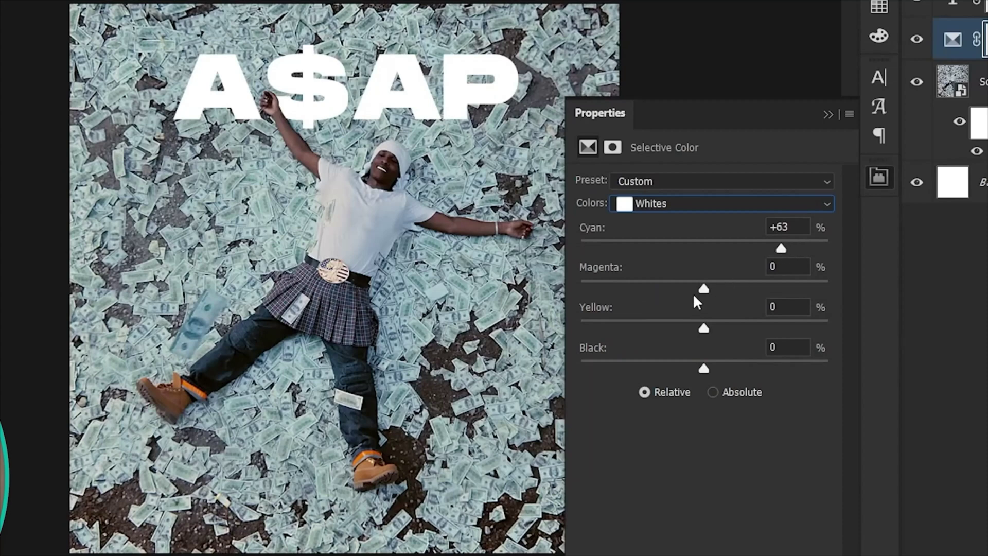
{"action": "left_click_drag", "start_coordinate": [684, 289], "coordinate": [705, 289]}
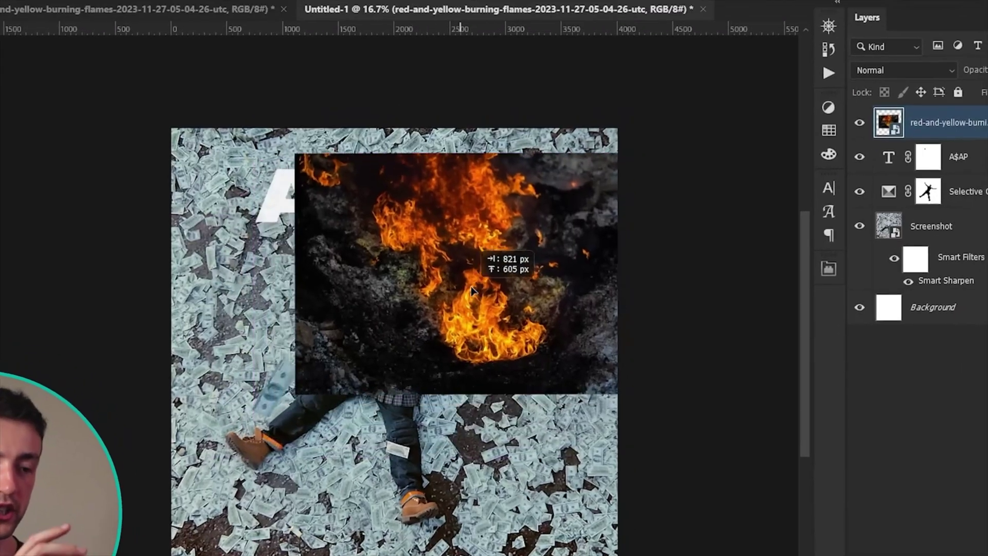
Place the flames image, rotate it about 16 degrees, and drop its dark areas with Blend If.
{"action": "left_click_drag", "start_coordinate": [430, 247], "coordinate": [490, 270]}
{"action": "key", "text": "ctrl+t"}
{"action": "left_click_drag", "start_coordinate": [319, 391], "coordinate": [249, 297]}
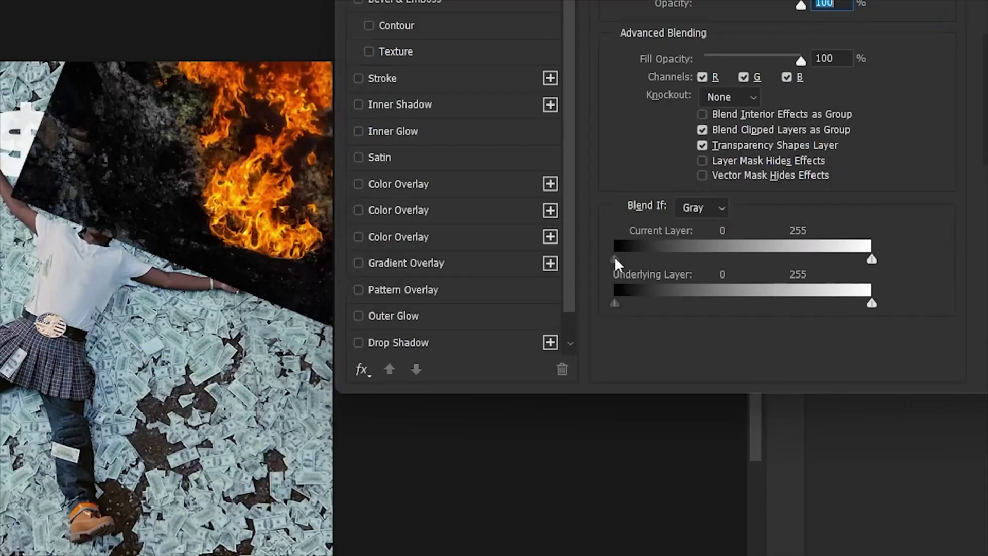
{"action": "left_click_drag", "start_coordinate": [615, 258], "coordinate": [704, 260]}
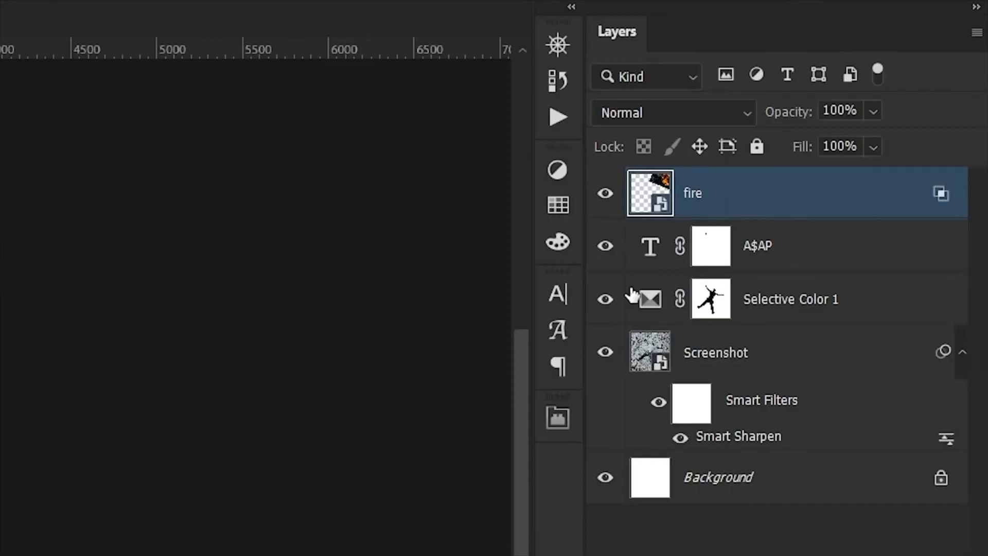
Duplicate the fire layer, restore its darks, add a black mask, and reveal flames along the right and bottom edges.
{"action": "right_click", "coordinate": [749, 203]}
{"action": "left_click", "coordinate": [655, 203]}
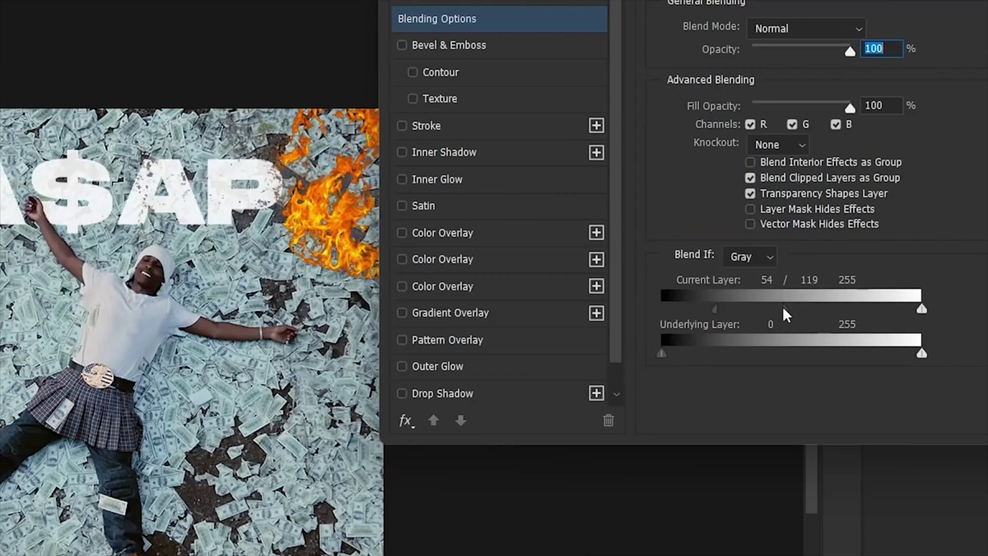
{"action": "left_click_drag", "start_coordinate": [782, 306], "coordinate": [607, 306]}
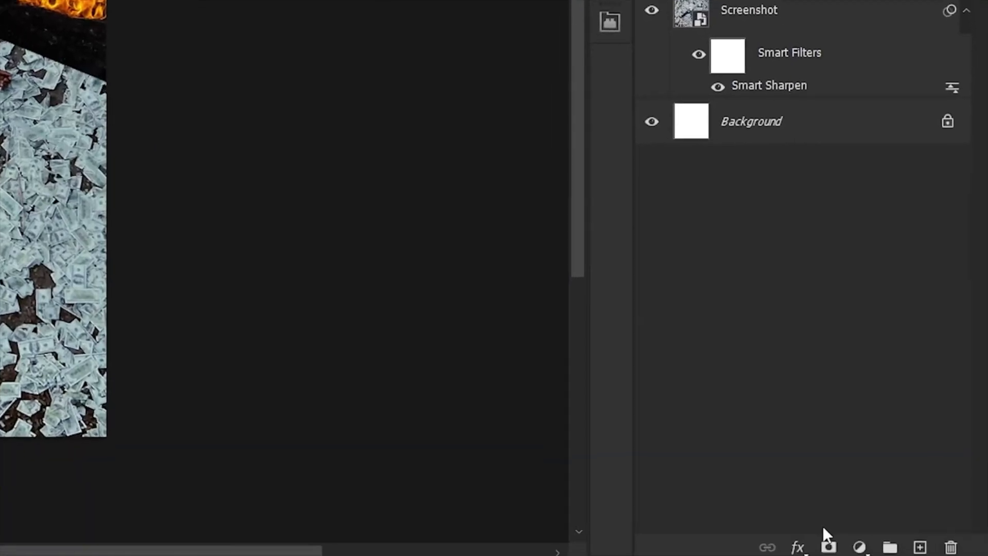
{"action": "left_click", "coordinate": [824, 539], "text": "alt"}
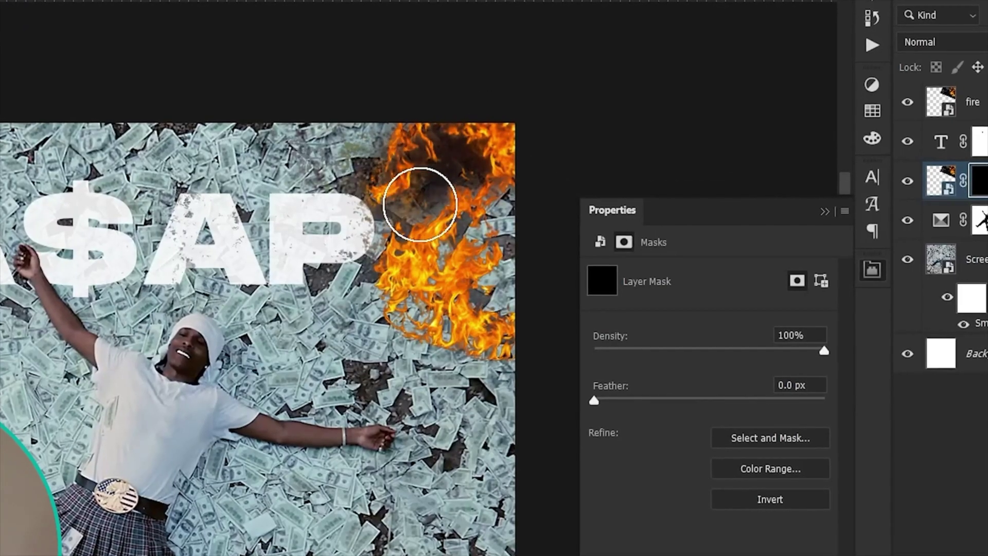
{"action": "mouse_move", "coordinate": [518, 245]}
{"action": "left_mouse_down"}
{"action": "mouse_move", "coordinate": [477, 355]}
{"action": "mouse_move", "coordinate": [445, 300]}
{"action": "mouse_move", "coordinate": [396, 258]}
{"action": "mouse_move", "coordinate": [477, 225]}
{"action": "mouse_move", "coordinate": [377, 218]}
{"action": "mouse_move", "coordinate": [390, 139]}
{"action": "left_mouse_up"}
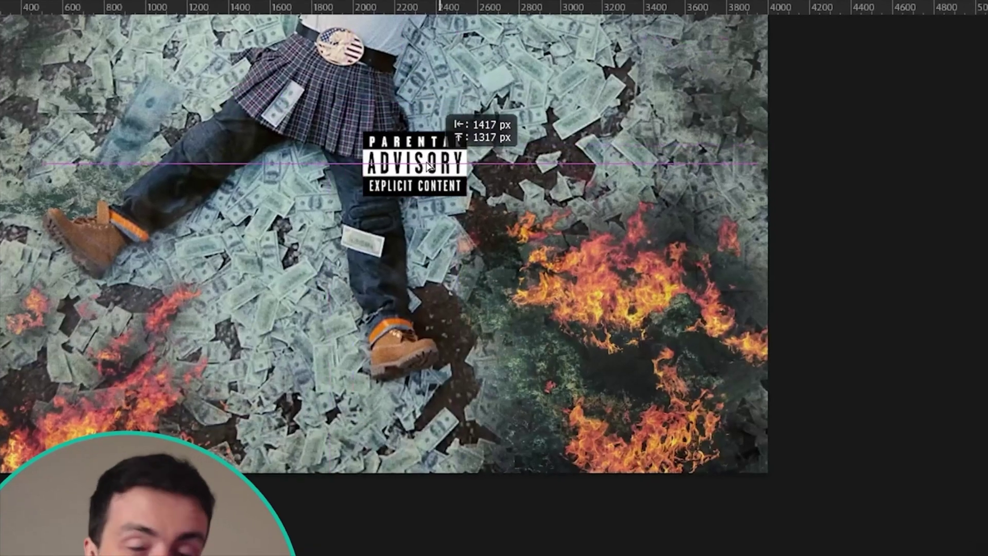
{"action": "mouse_move", "coordinate": [453, 165]}
{"action": "left_mouse_down"}
{"action": "mouse_move", "coordinate": [529, 261]}
{"action": "mouse_move", "coordinate": [525, 309]}
{"action": "mouse_move", "coordinate": [573, 355]}
{"action": "left_mouse_up"}
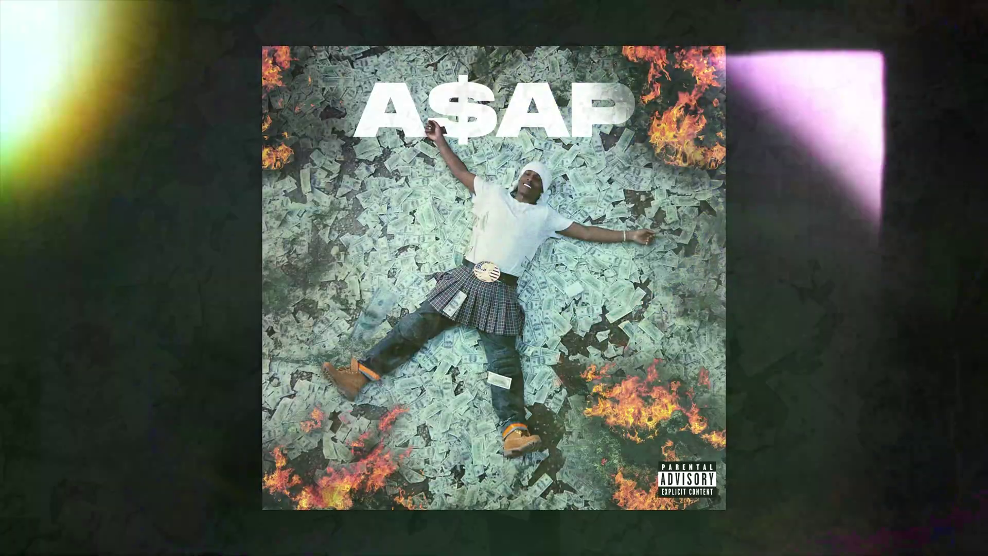